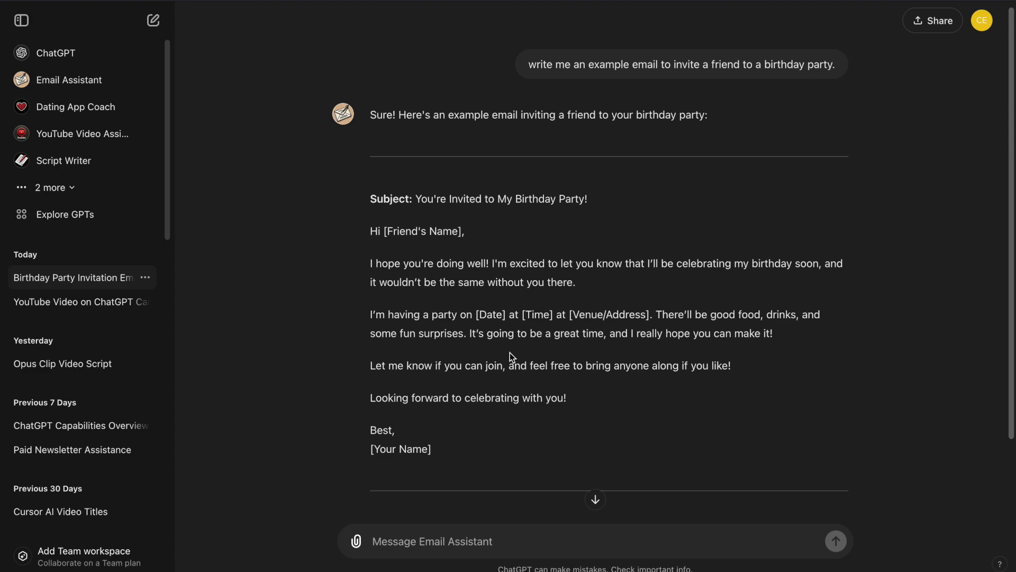
# Select the birthday invitation's opening lines for a friendlier rewrite and ask to add the party location
pyautogui.moveTo(436, 264); pyautogui.dragTo(563, 281)
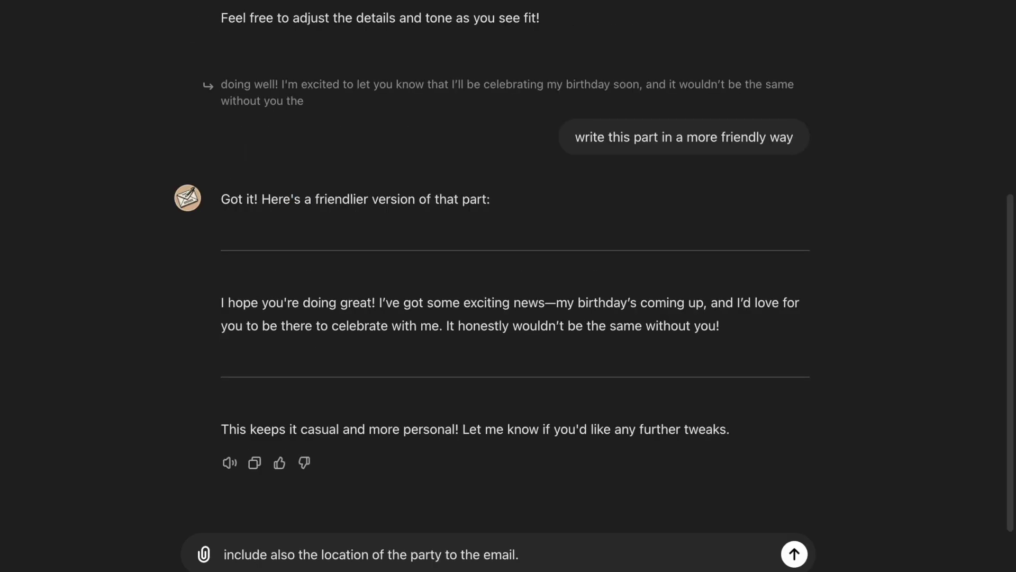
pyautogui.press('Return')
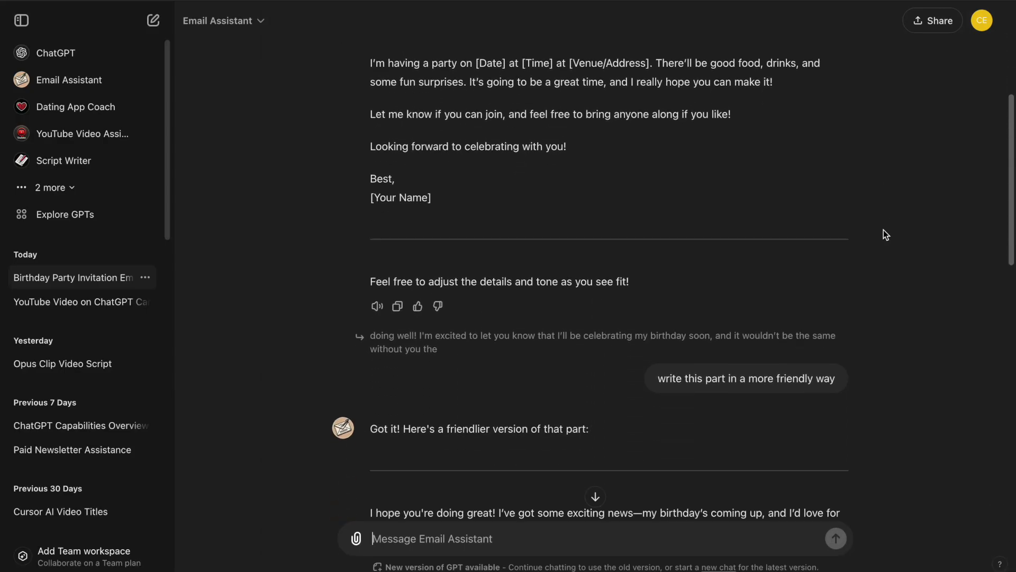
# Scroll down the Opus Clip AI video description canvas and expand the pen edit toolbar
pyautogui.scroll(-7, 884, 231)
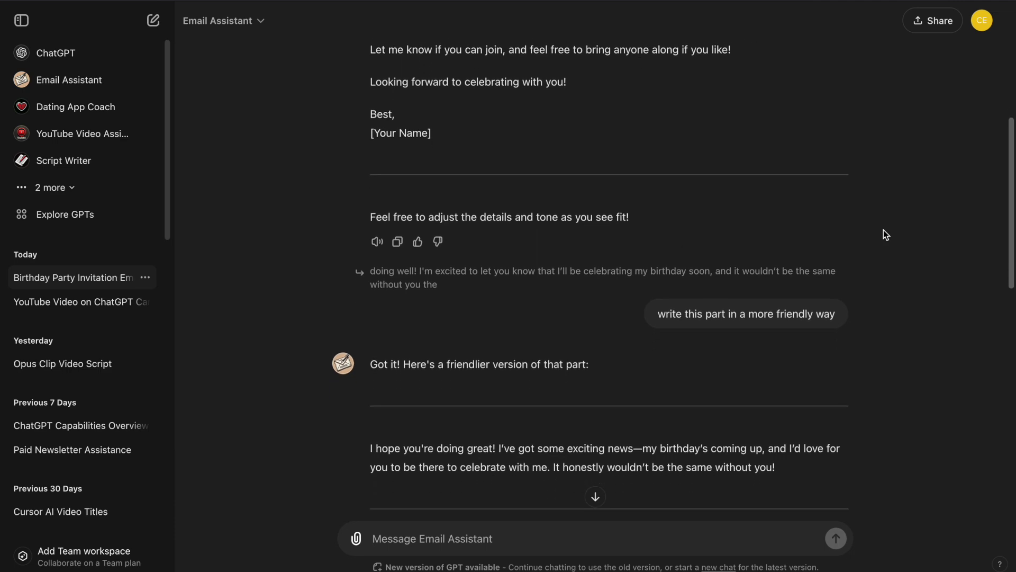
pyautogui.scroll(-3, 883, 230)
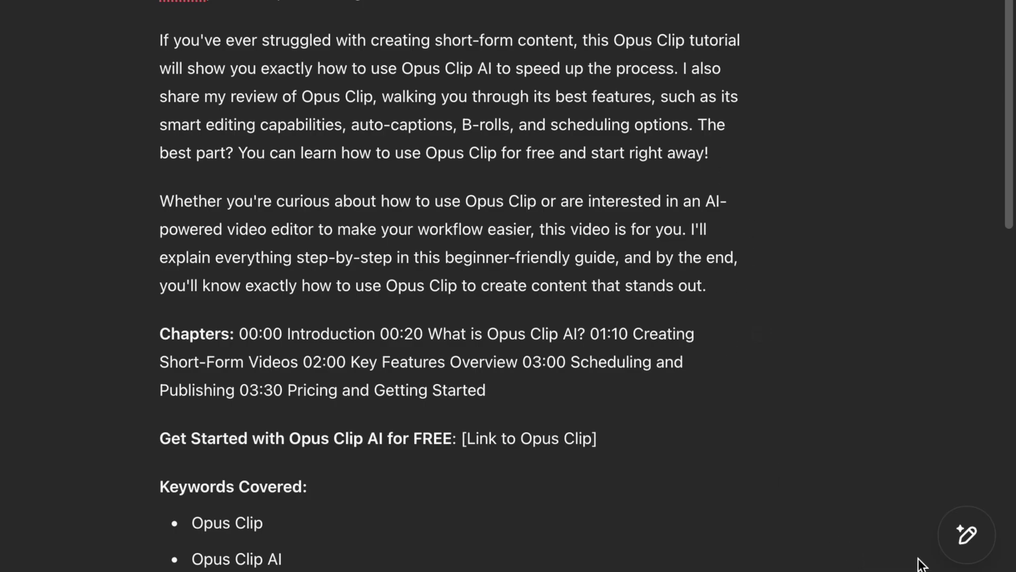
pyautogui.moveTo(982, 545)
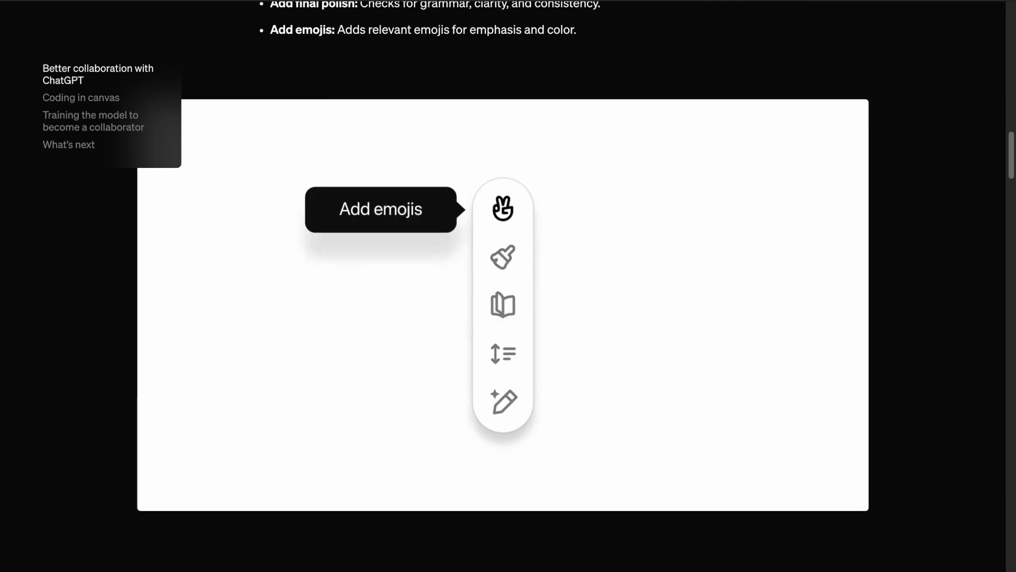
# Scroll the OpenAI canvas article down to the 'Writing shortcuts include' list and demo video
pyautogui.scroll(-10, 503, 286)
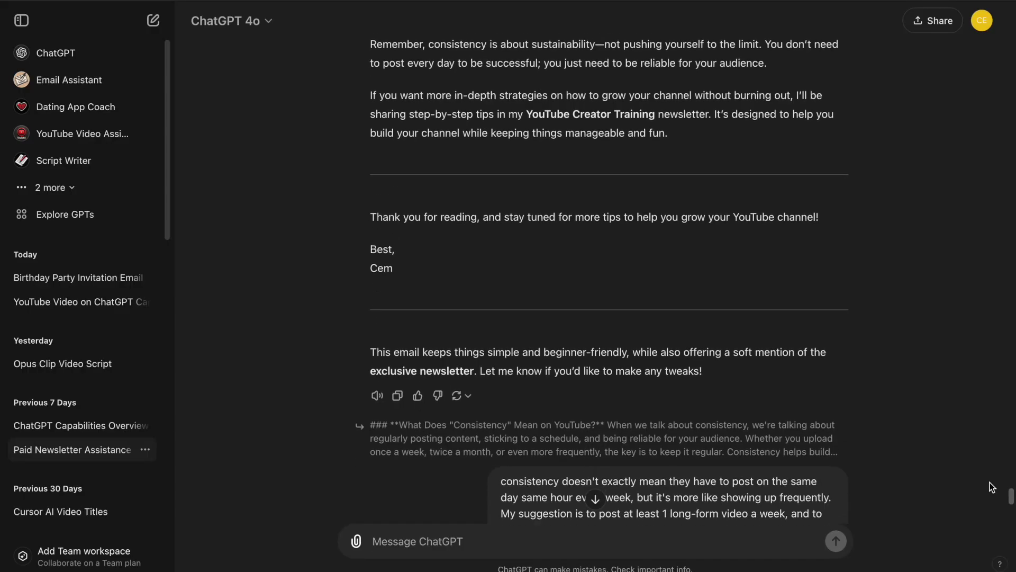
pyautogui.scroll(-20, 990, 481)
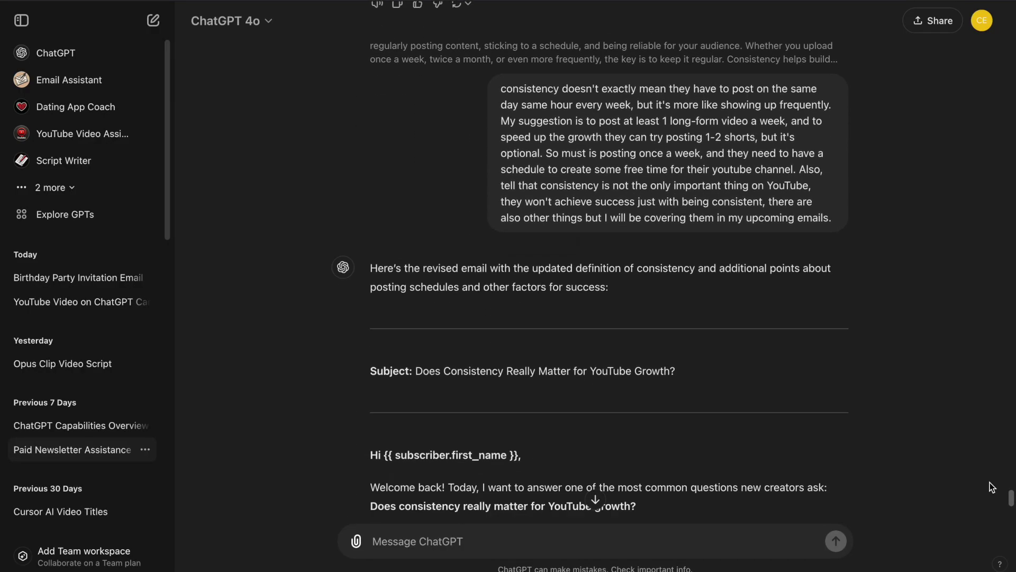
pyautogui.scroll(-5, 990, 483)
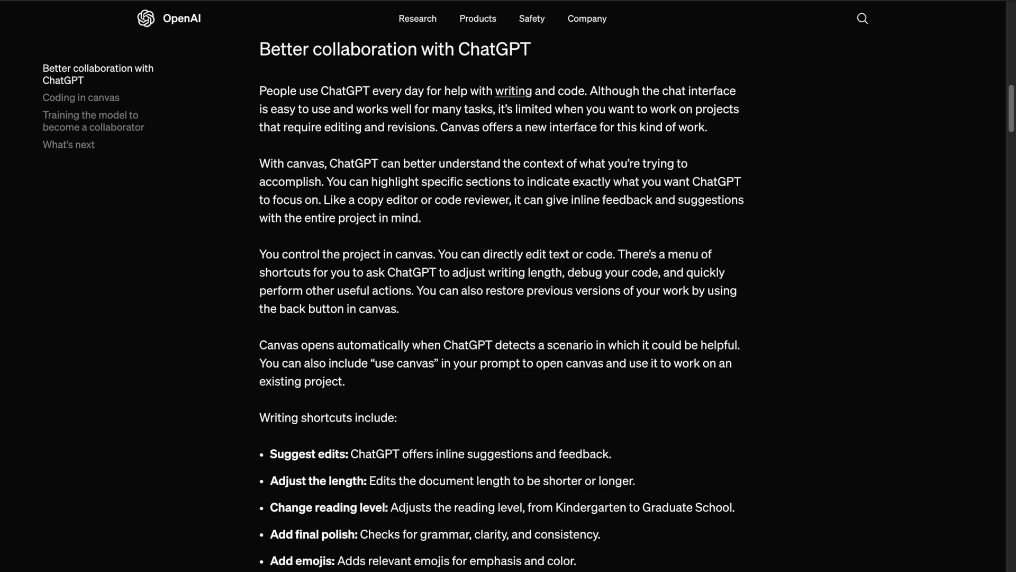
pyautogui.scroll(-5, 979, 552)
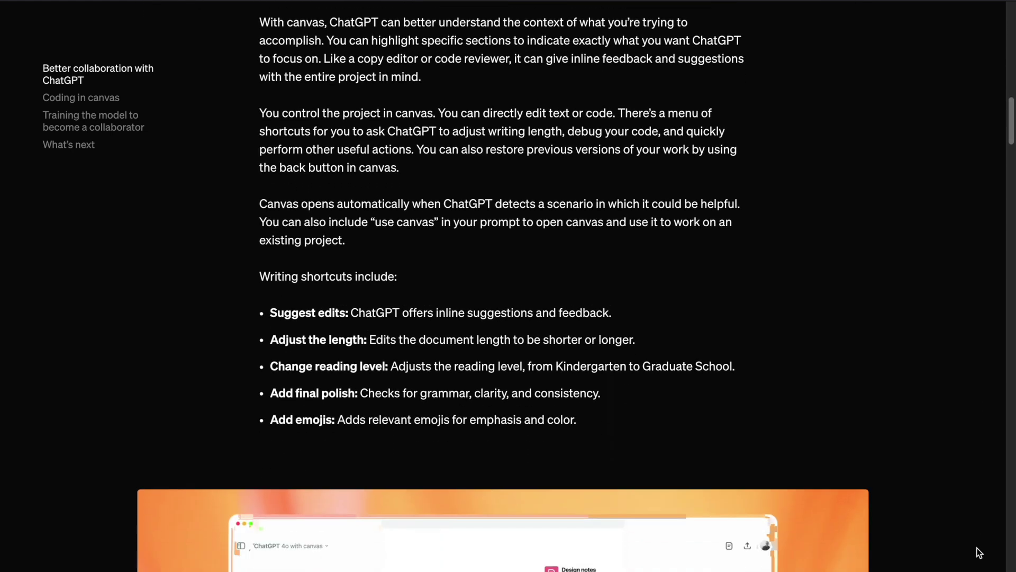
pyautogui.scroll(-4, 979, 552)
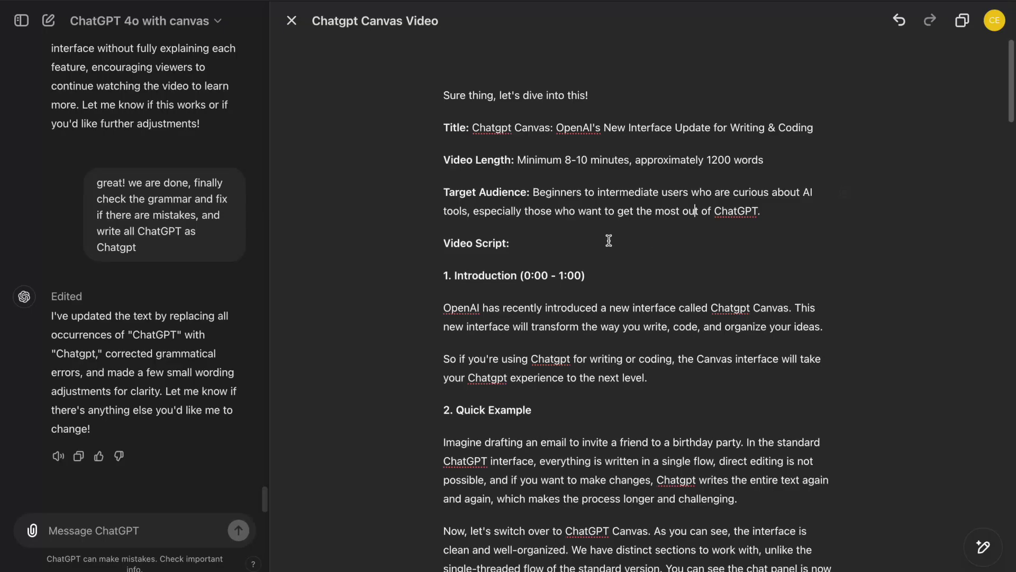
# Make the word 'Beginners' bold and italic in the Chatgpt Canvas Video script
pyautogui.moveTo(531, 192); pyautogui.dragTo(583, 191)
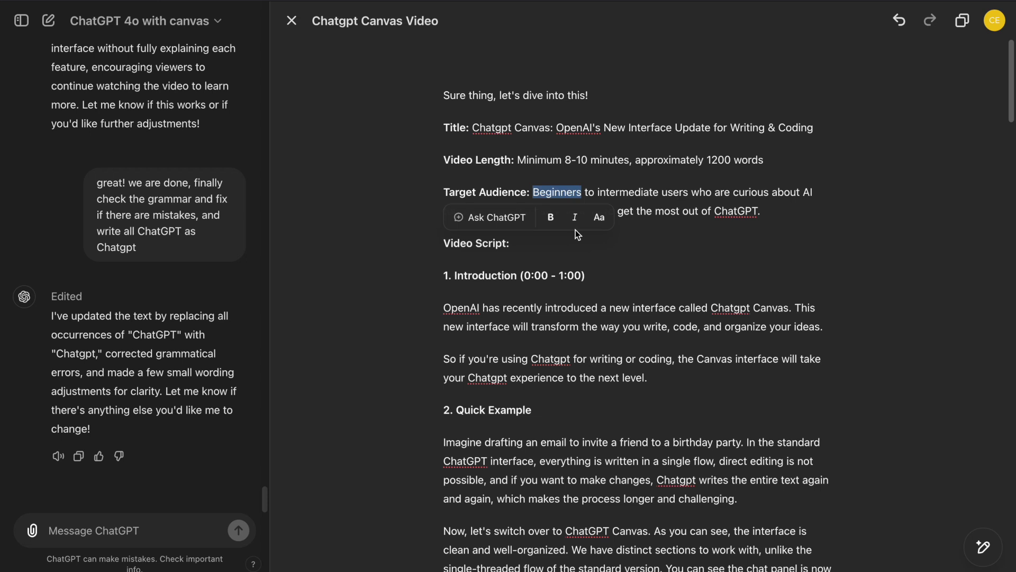
pyautogui.click(549, 216)
pyautogui.click(572, 216)
pyautogui.click(597, 216)
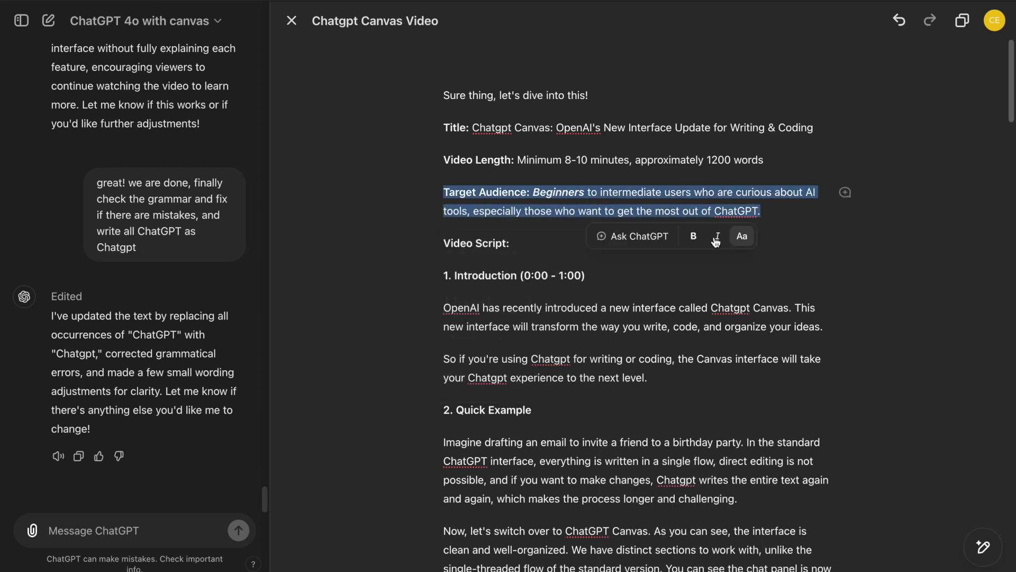
# Delete the whole Target Audience paragraph from the script
pyautogui.tripleClick(482, 201)
pyautogui.press('BackSpace')
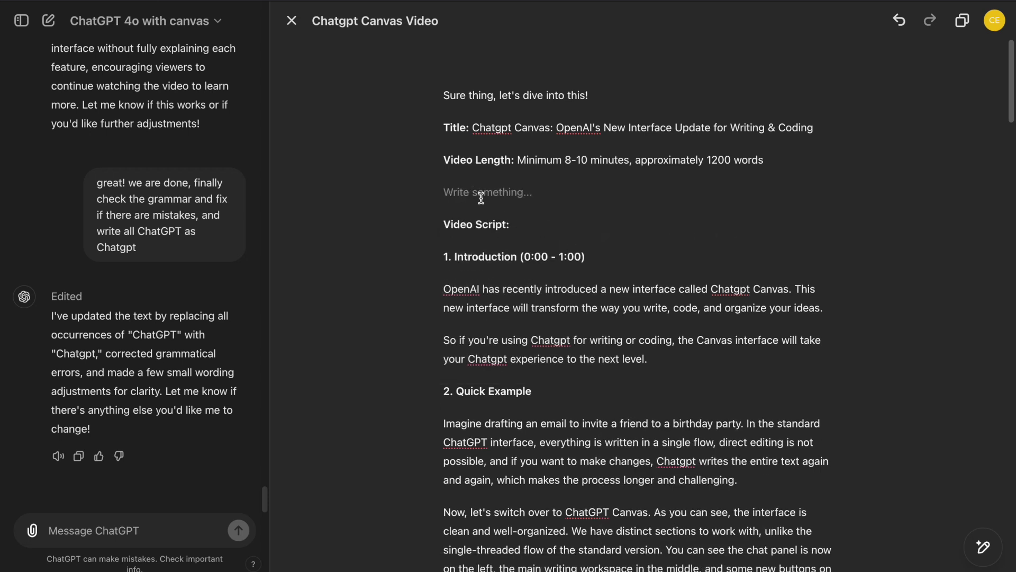
pyautogui.scroll(-7, 859, 345)
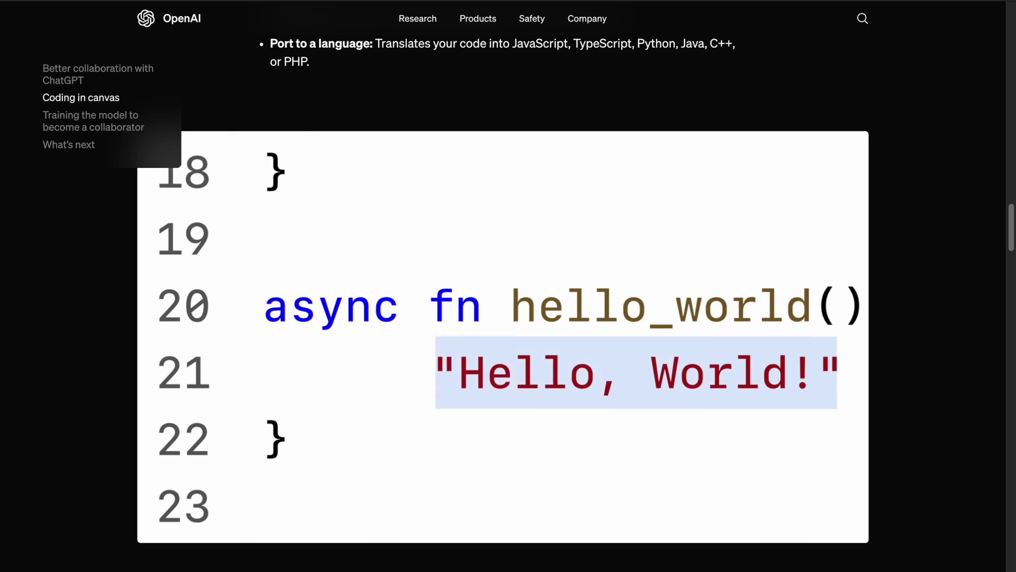
# Highlight the sentence saying canvas is in early beta and view the ChatGPT model list
pyautogui.scroll(-20, 758, 417)
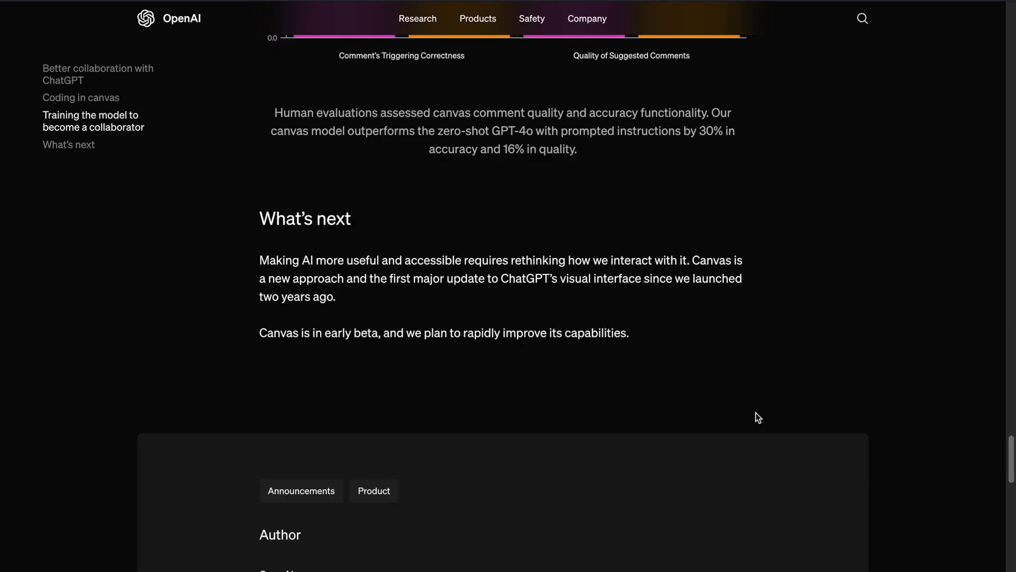
pyautogui.moveTo(269, 332); pyautogui.dragTo(397, 333)
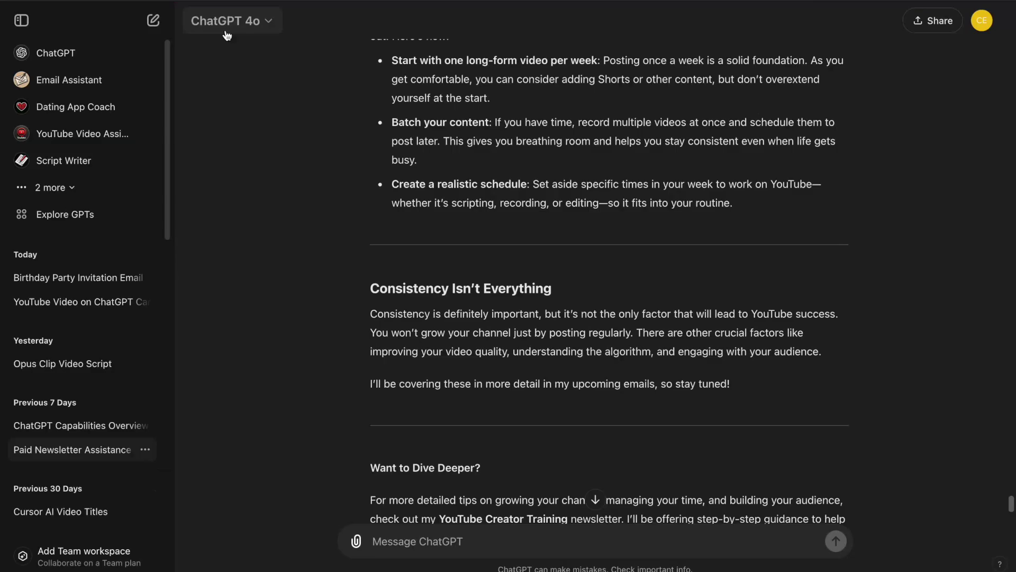
pyautogui.click(231, 21)
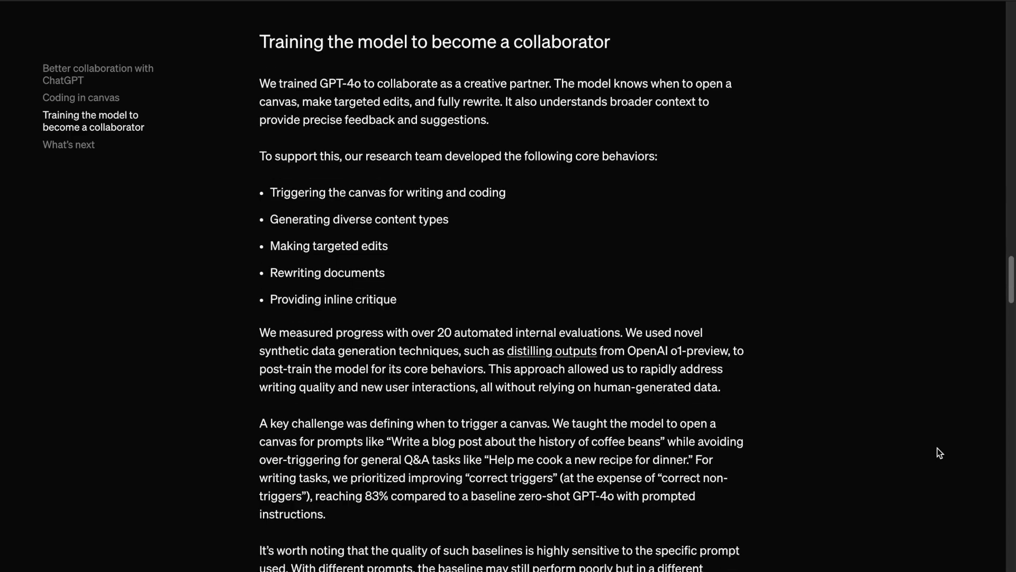
# Scroll through the article's Training section and its comparison charts
pyautogui.scroll(-6, 939, 452)
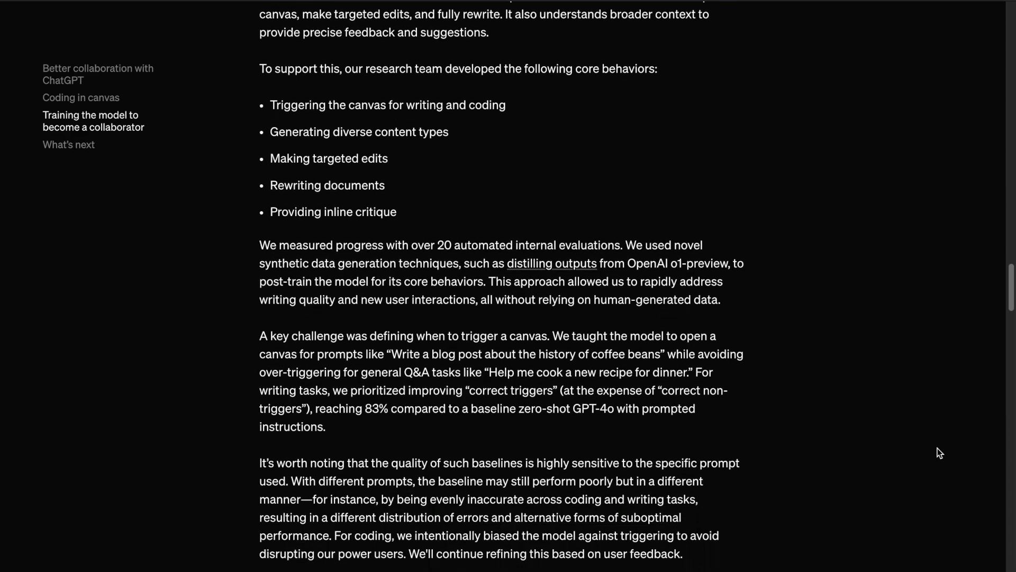
pyautogui.scroll(-6, 940, 453)
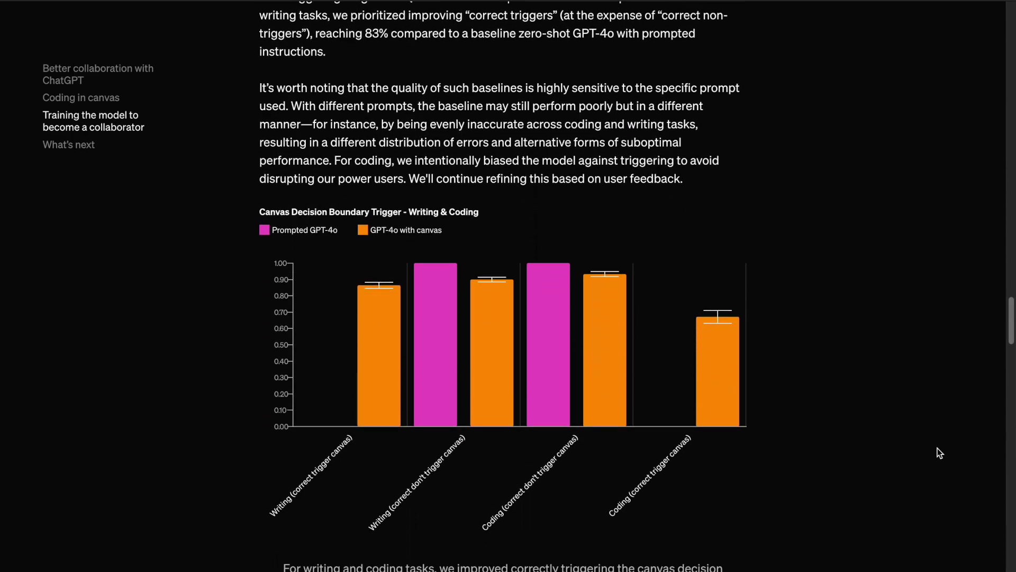
pyautogui.scroll(-6, 937, 449)
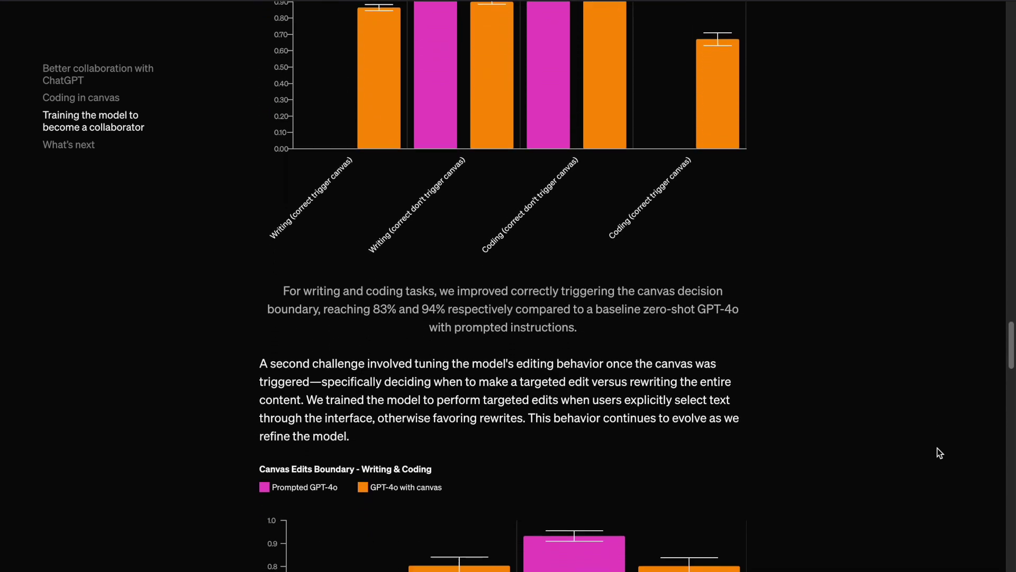
pyautogui.scroll(-2, 939, 452)
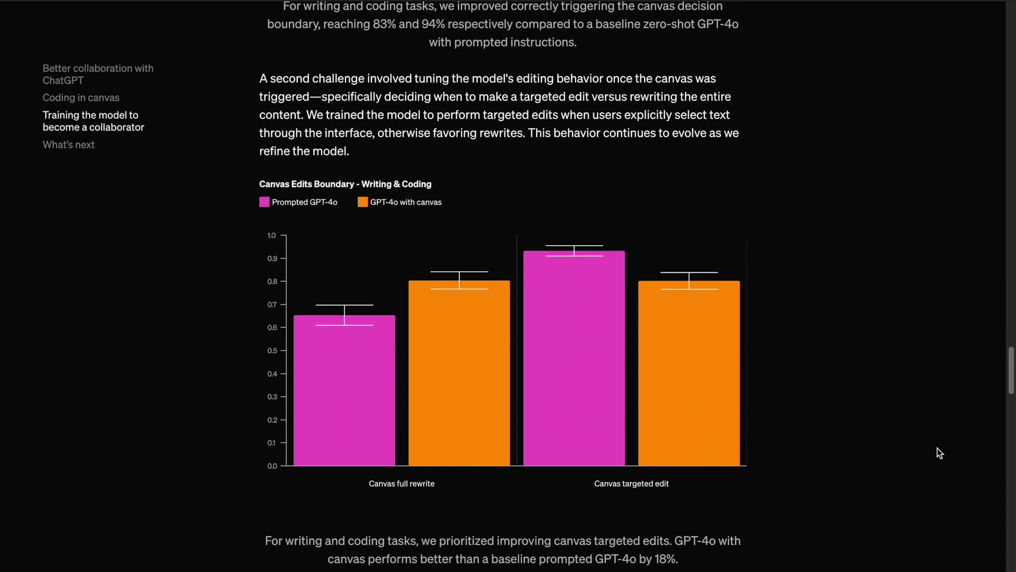
pyautogui.scroll(-6, 937, 448)
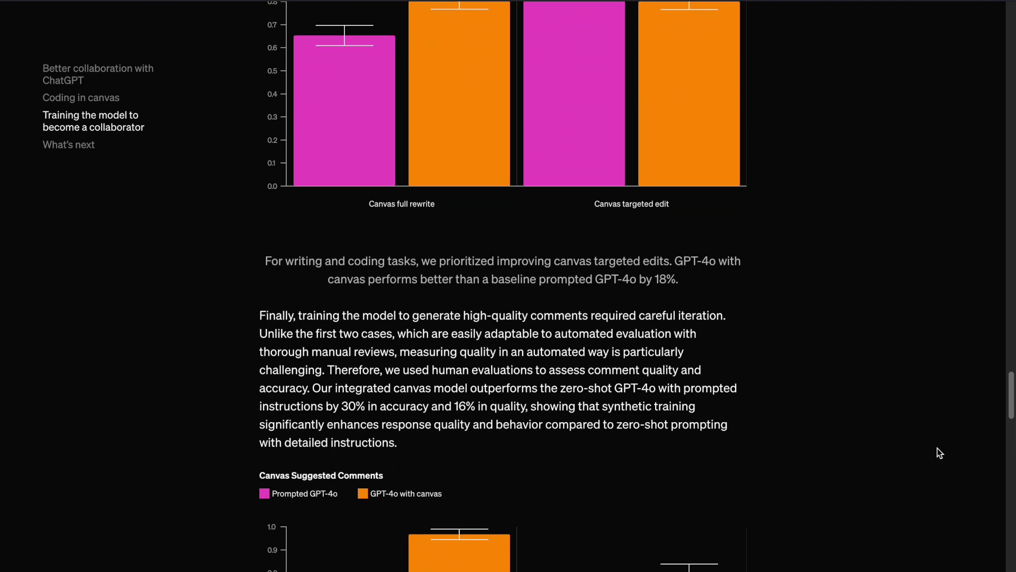
pyautogui.scroll(-2, 938, 448)
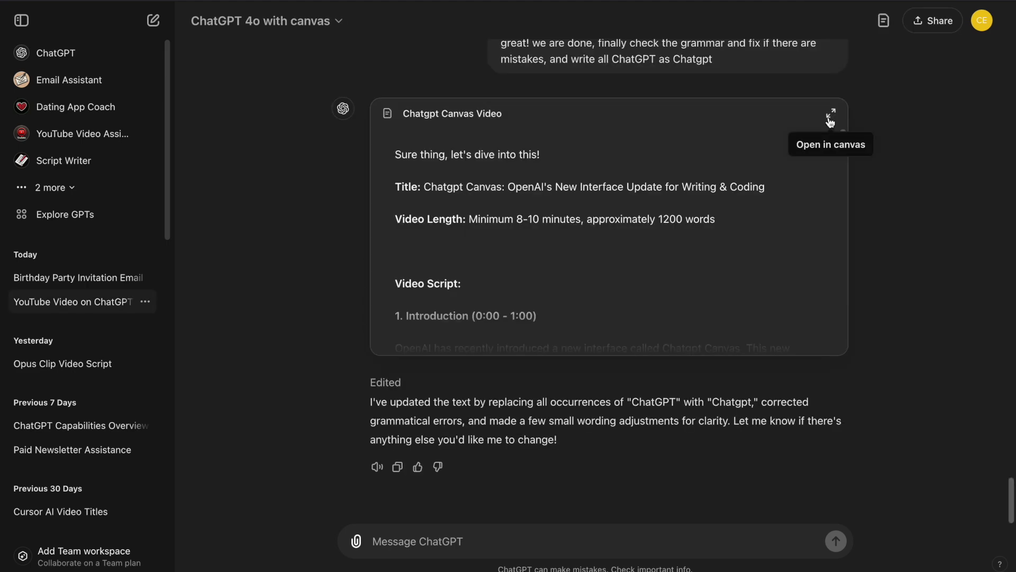
# Ask ChatGPT to 'write a short blog post about The Benefits of Morning Exercise'
pyautogui.click(831, 115)
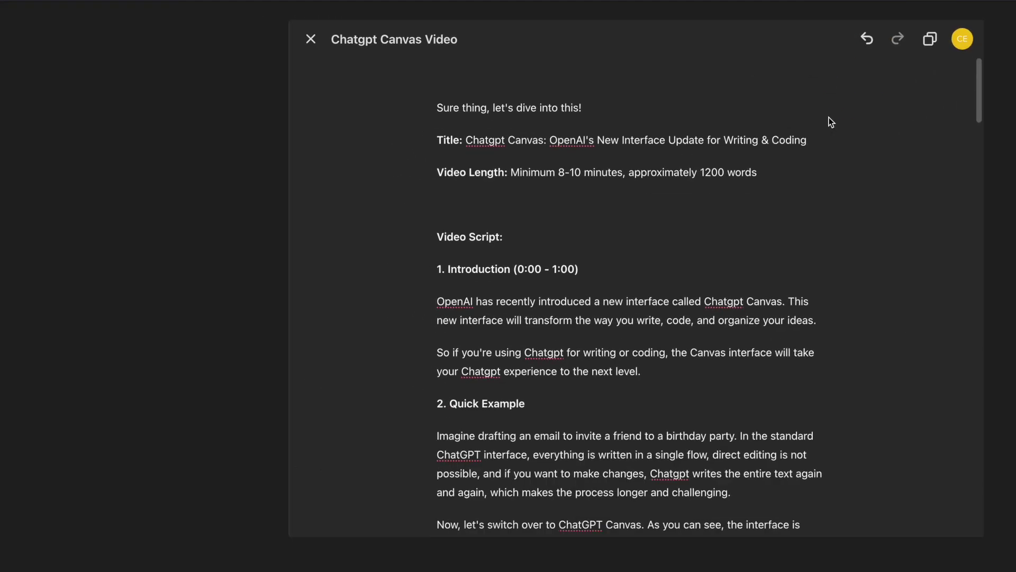
pyautogui.scroll(-3, 729, 264)
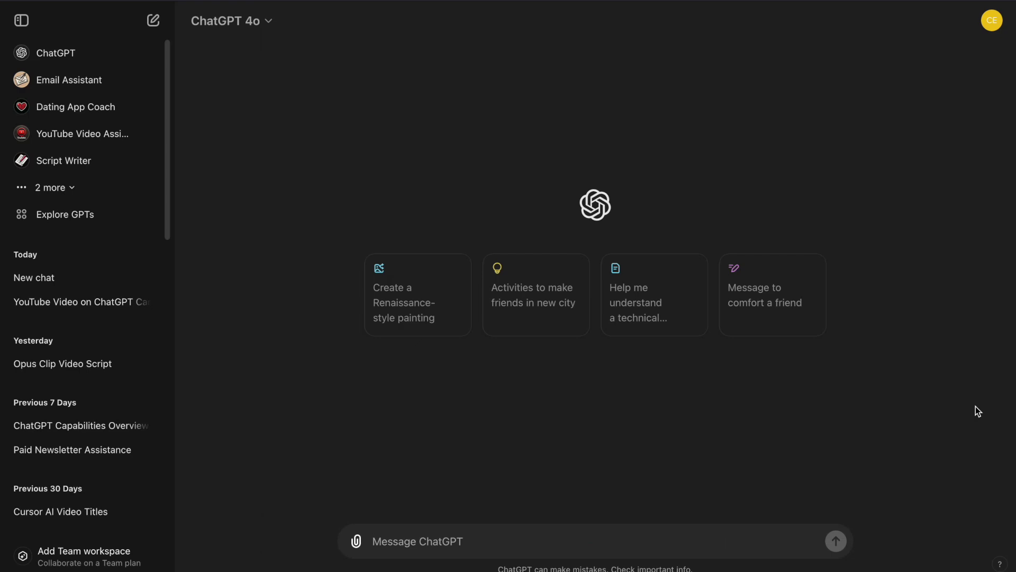
pyautogui.write('write a short blog post about The Benefits of Morning Exercise')
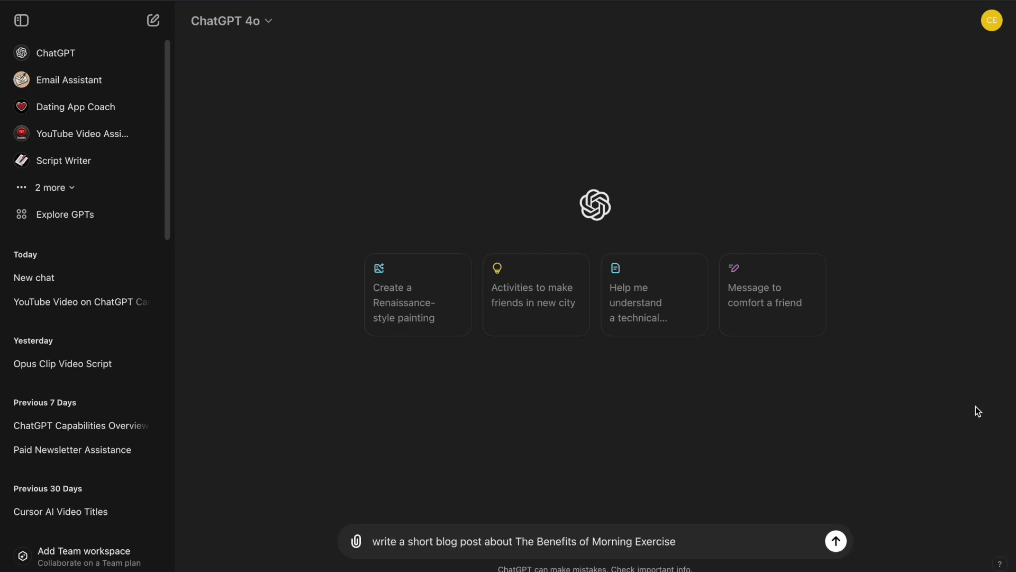
pyautogui.press('Return')
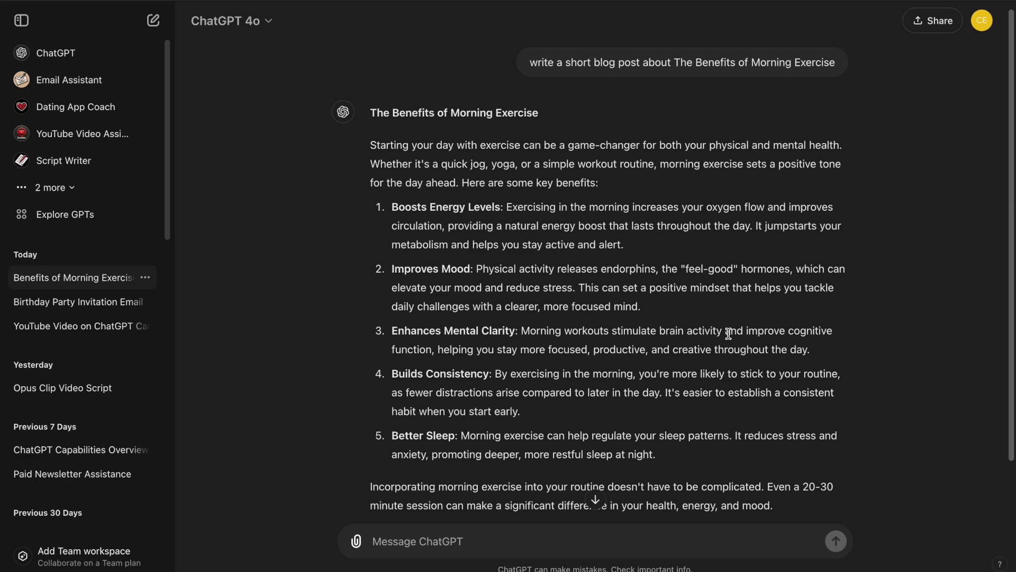
# Select the Improves Mood item and look over the five-benefit draft
pyautogui.moveTo(400, 269); pyautogui.dragTo(658, 310)
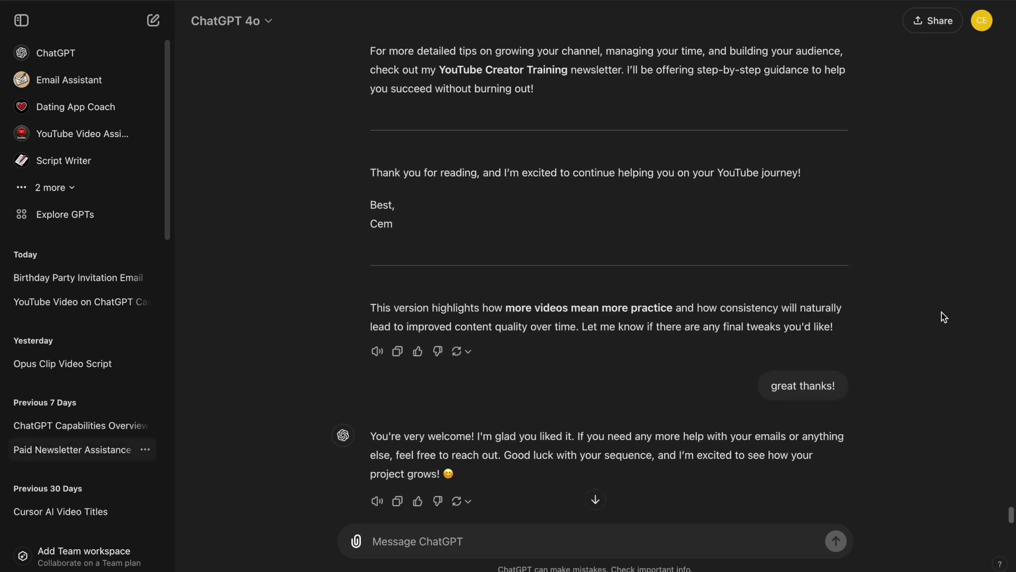
pyautogui.scroll(15, 942, 313)
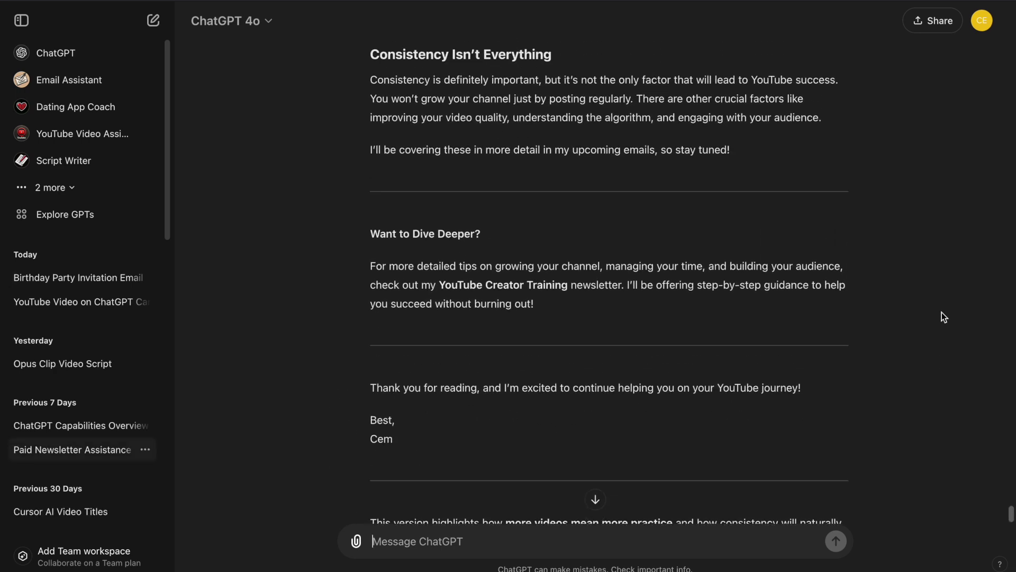
pyautogui.scroll(14, 941, 312)
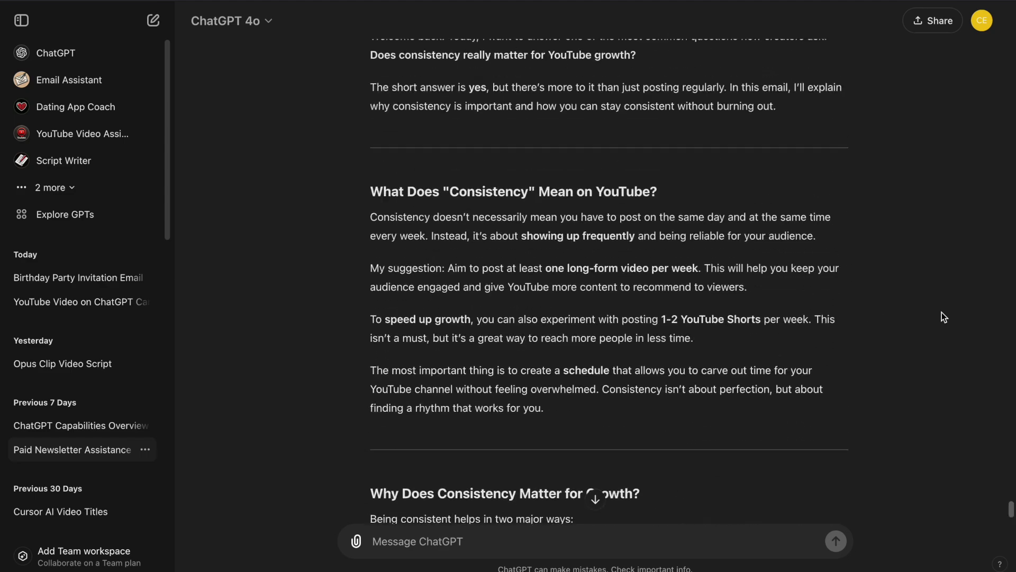
pyautogui.scroll(-20, 942, 313)
pyautogui.scroll(4, 941, 313)
pyautogui.scroll(15, 941, 312)
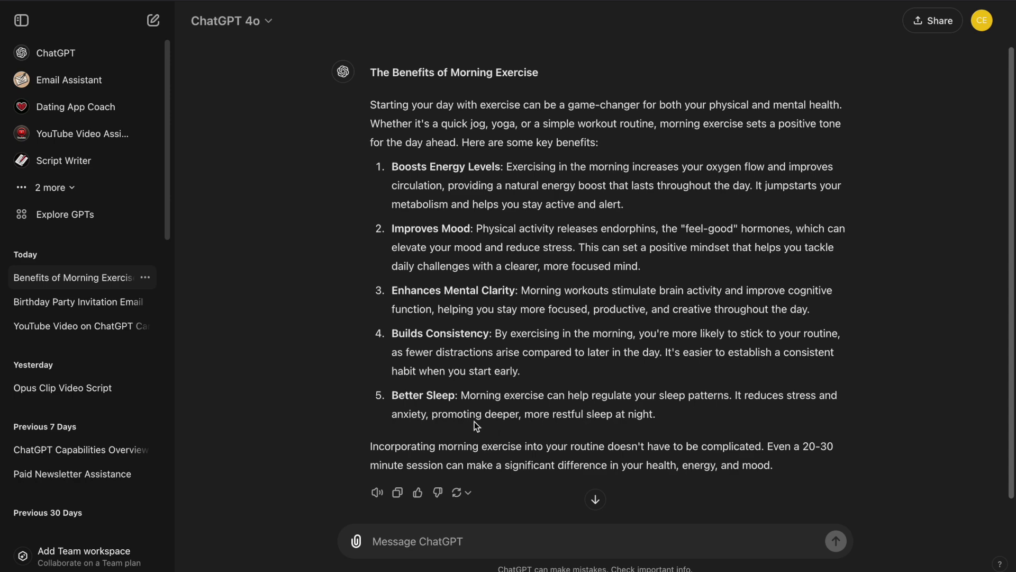
# Quote the Better Sleep item and request a new point explaining morning exercise reduces stress
pyautogui.moveTo(394, 398); pyautogui.dragTo(656, 414)
pyautogui.write('add a new point')
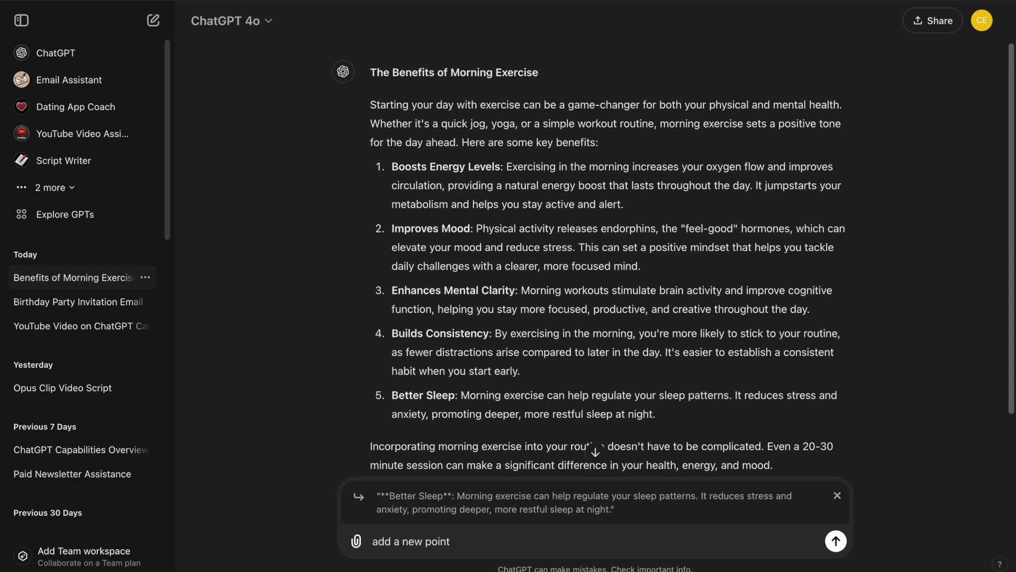
pyautogui.write(' explaining morning exercise reduces stress.')
pyautogui.press('Return')
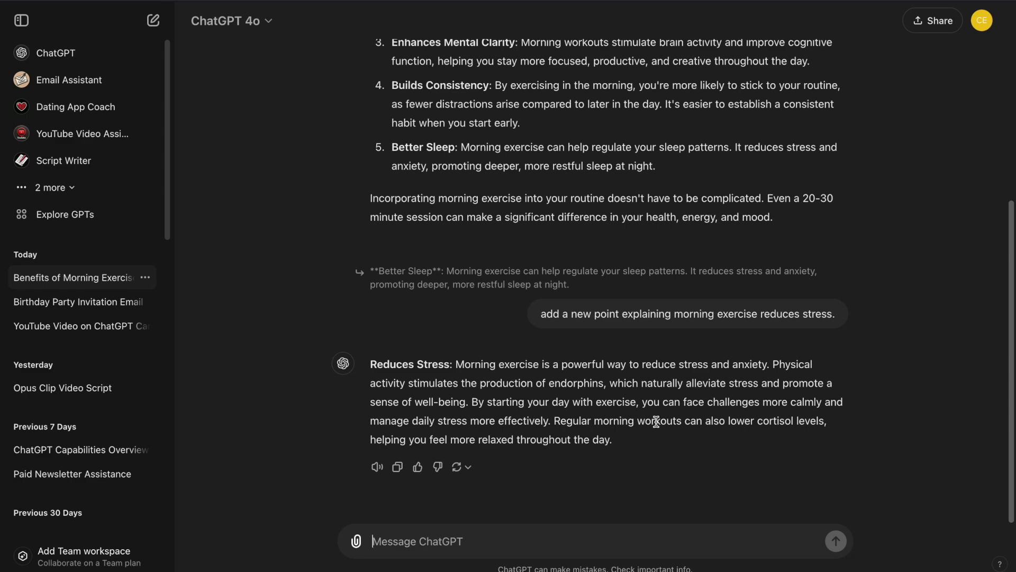
# Scroll back up and select a block of the updated post
pyautogui.scroll(5, 656, 421)
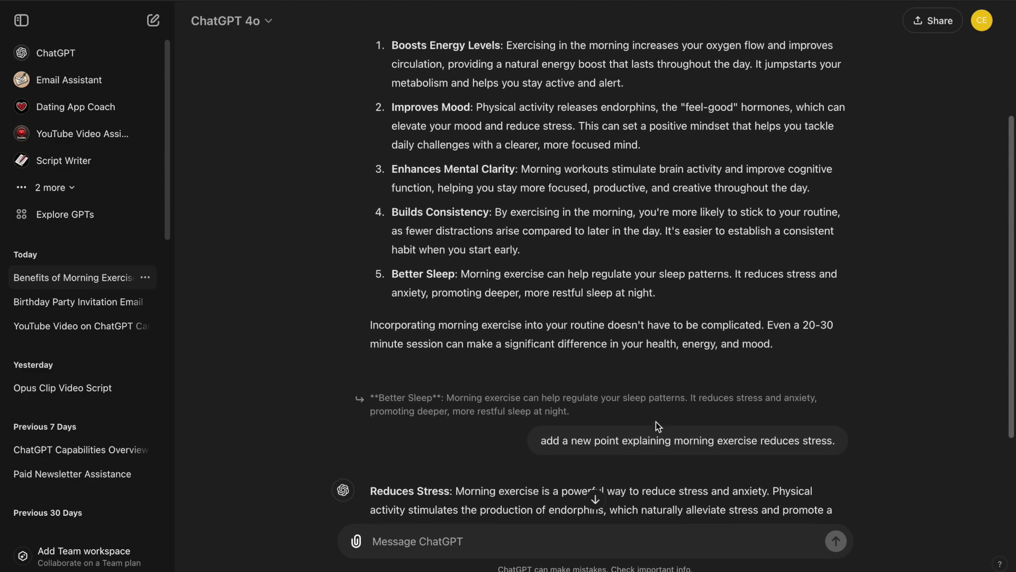
pyautogui.scroll(5, 656, 421)
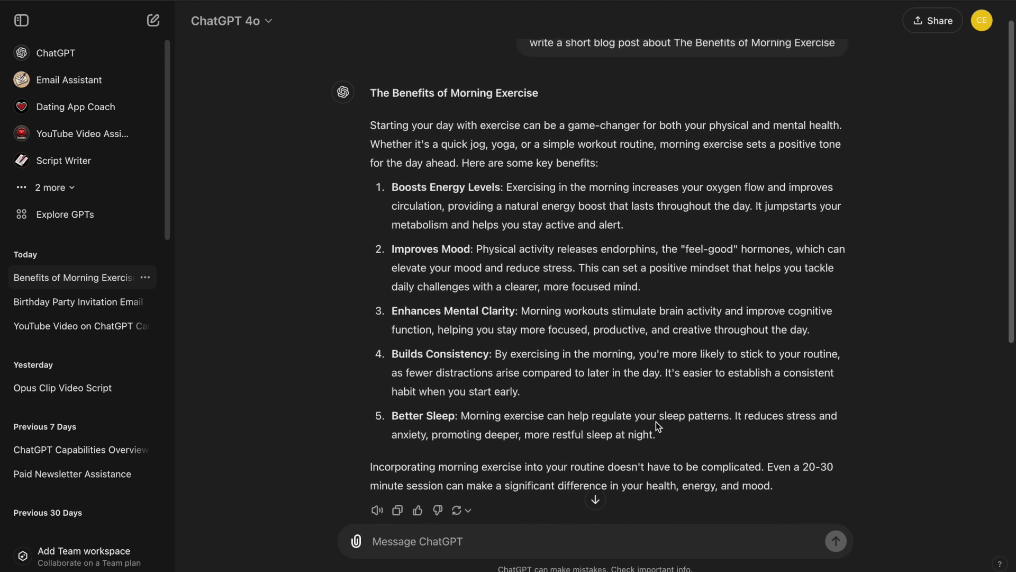
pyautogui.scroll(1, 656, 421)
pyautogui.moveTo(406, 215); pyautogui.dragTo(520, 336)
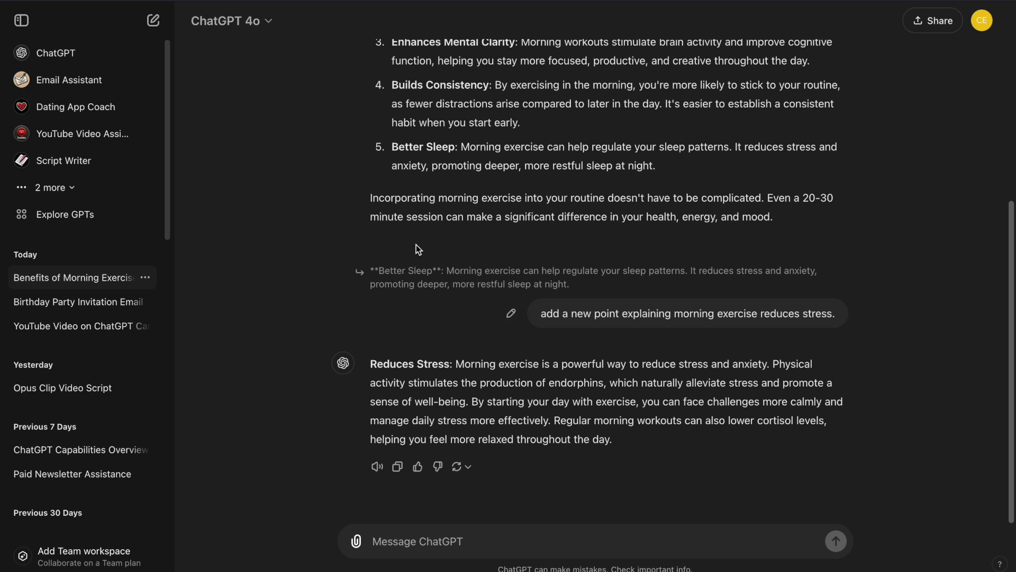
# Switch to GPT-4o with canvas and send the pasted blog prompt with ', write in canvas' appended
pyautogui.moveTo(326, 151)
pyautogui.click(226, 23)
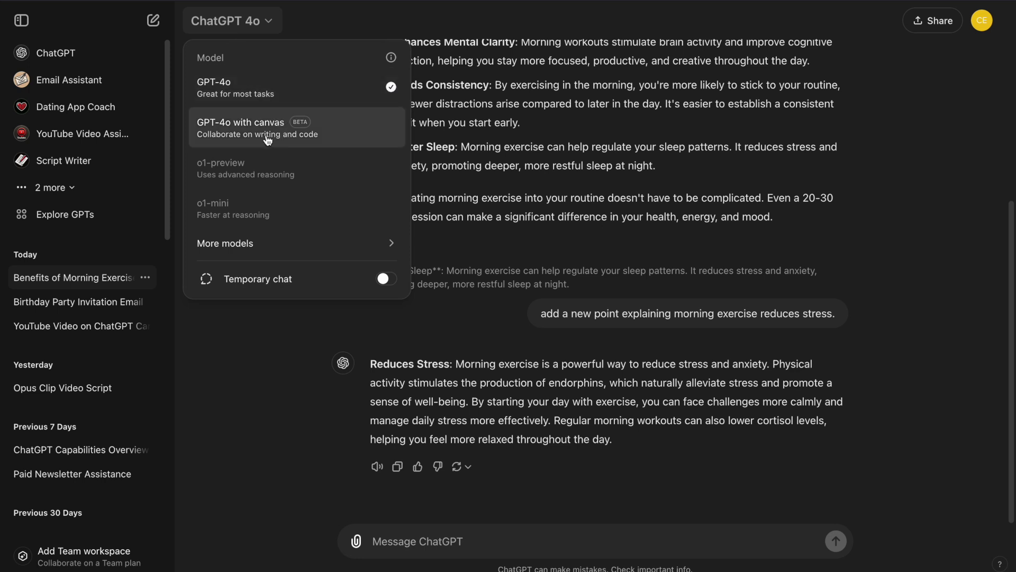
pyautogui.click(313, 142)
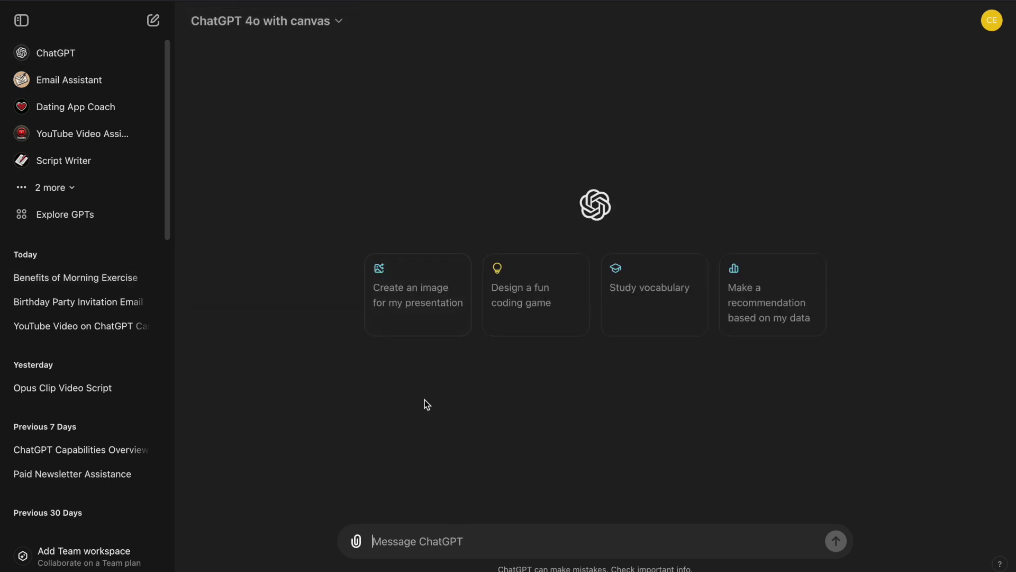
pyautogui.click(403, 543)
pyautogui.write('write a short blog post about The Benefits of Morning Exercise')
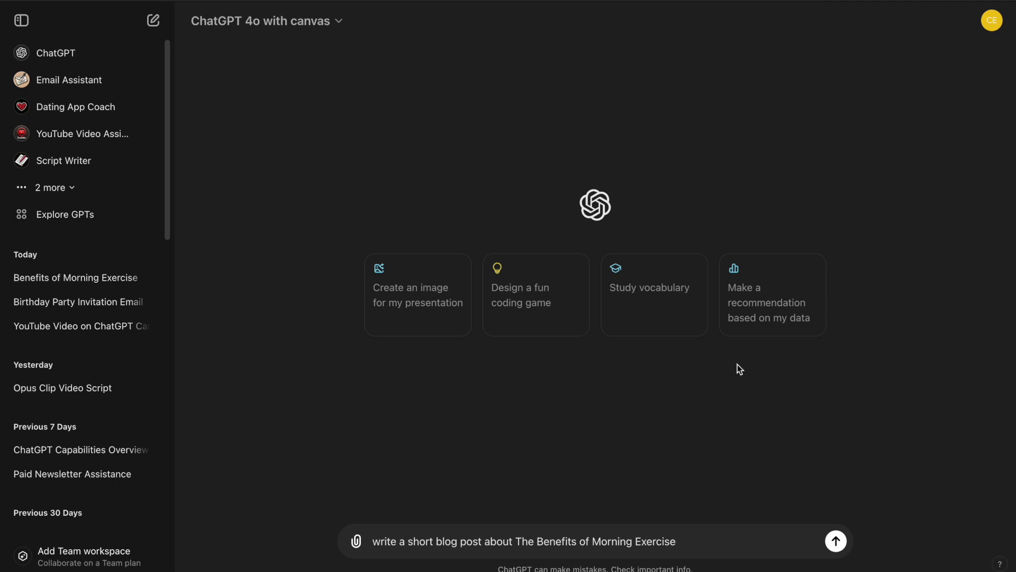
pyautogui.write(', write in canvas')
pyautogui.press('Return')
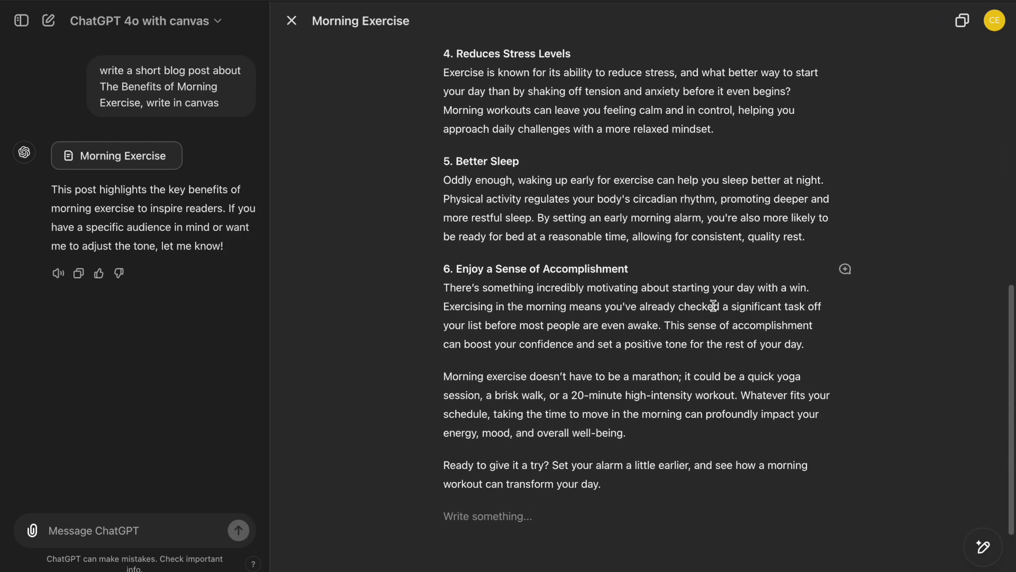
pyautogui.scroll(5, 713, 305)
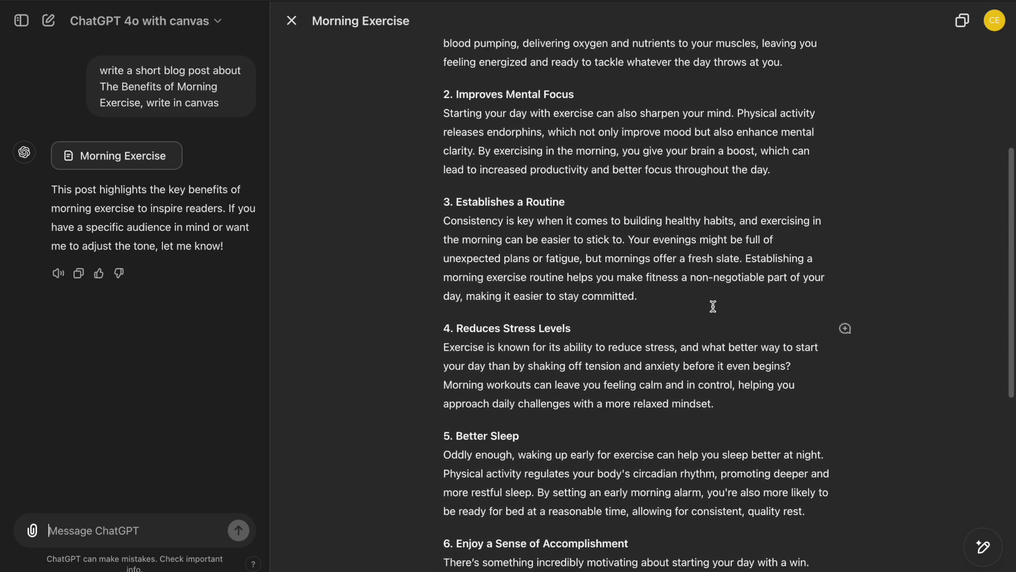
pyautogui.scroll(4, 713, 305)
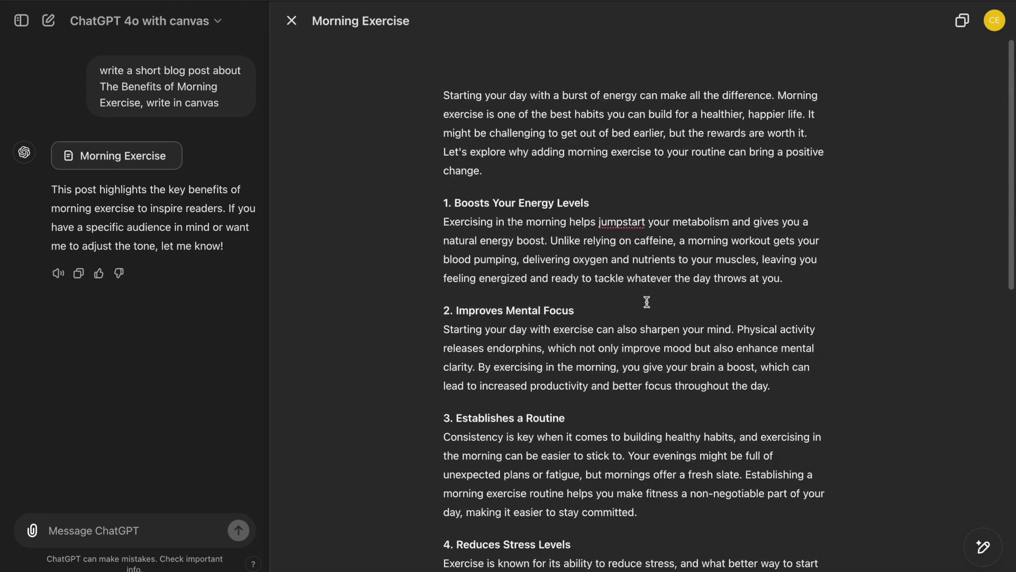
pyautogui.scroll(-6, 751, 373)
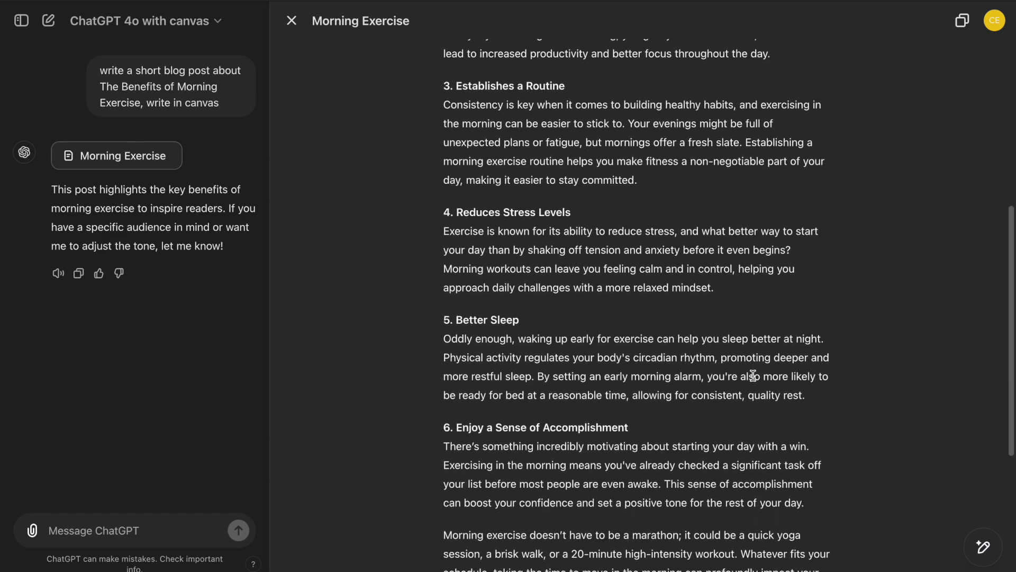
pyautogui.scroll(-3, 751, 375)
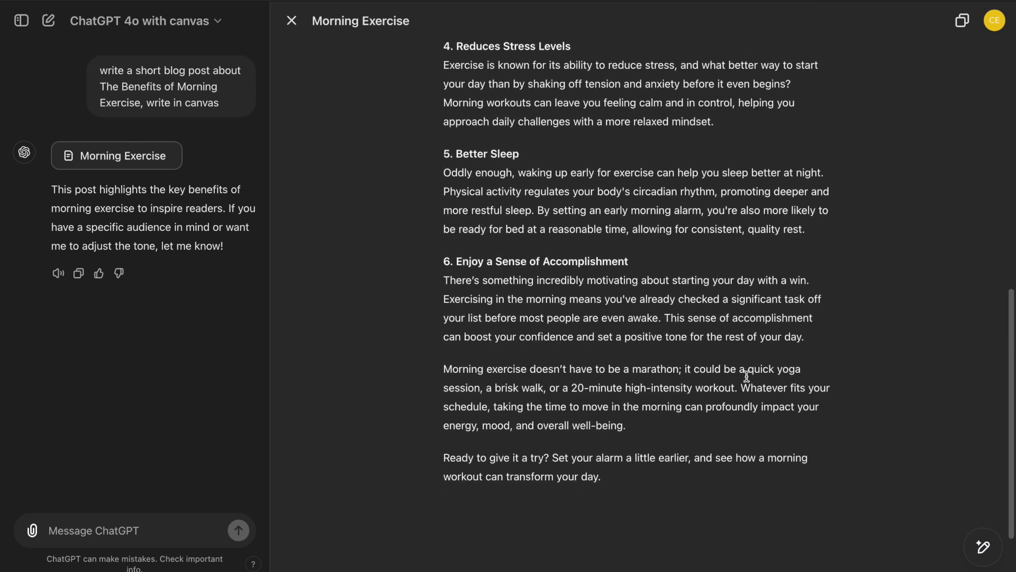
pyautogui.click(805, 339)
pyautogui.press('Return')
pyautogui.write('7. The Ne')
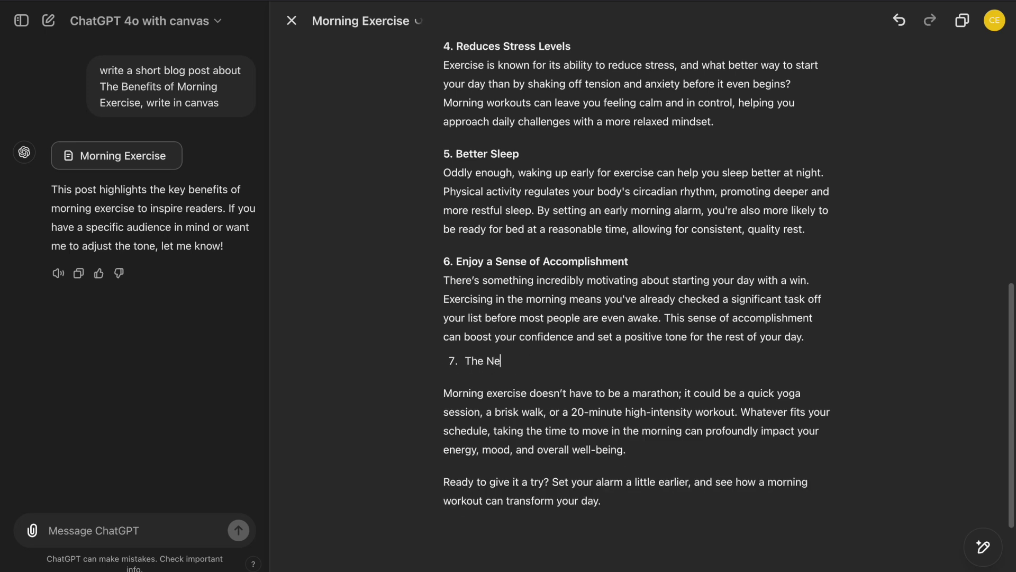
pyautogui.write('w Section')
pyautogui.moveTo(605, 380); pyautogui.dragTo(455, 363)
pyautogui.press('BackSpace')
pyautogui.press('BackSpace')
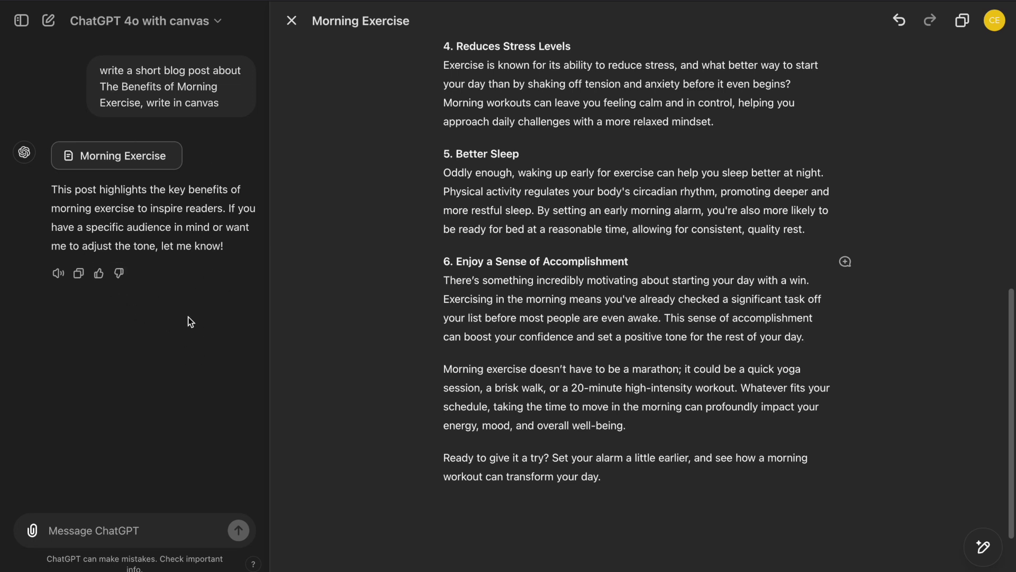
# Clear the half-typed 'your instruction' text from the message box
pyautogui.write('yo')
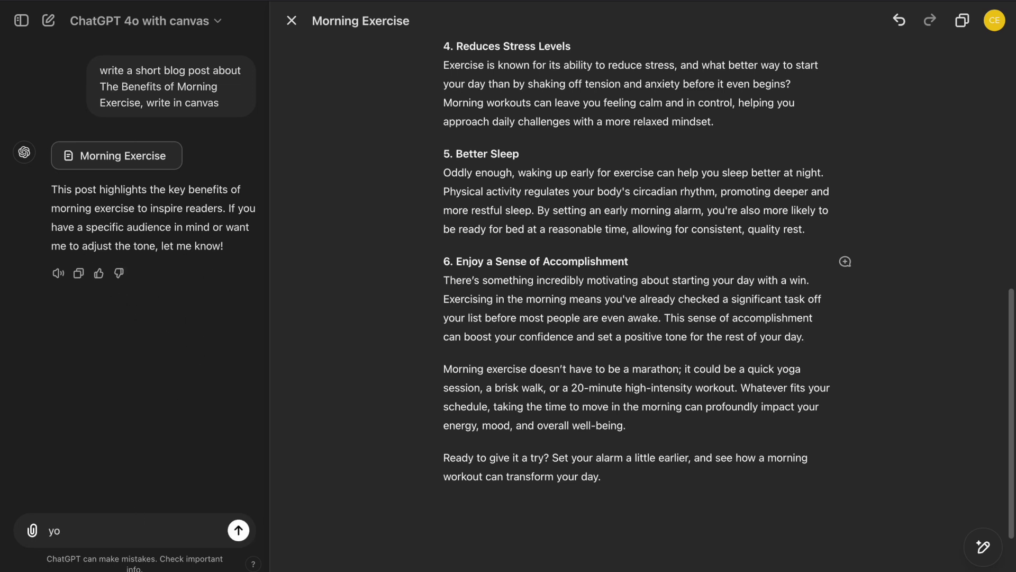
pyautogui.write('ur instructions to c')
pyautogui.press('super+a')
pyautogui.press('BackSpace')
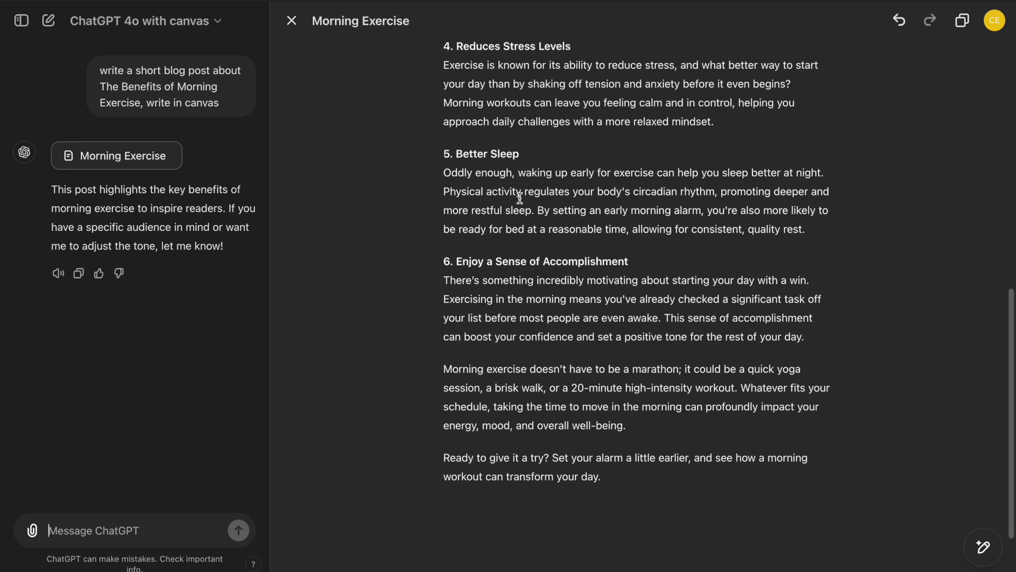
# Cut the Enjoy a Sense of Accomplishment section and paste it above Better Sleep
pyautogui.moveTo(455, 123); pyautogui.dragTo(646, 459)
pyautogui.click(809, 337)
pyautogui.moveTo(809, 336); pyautogui.dragTo(440, 268)
pyautogui.press('BackSpace')
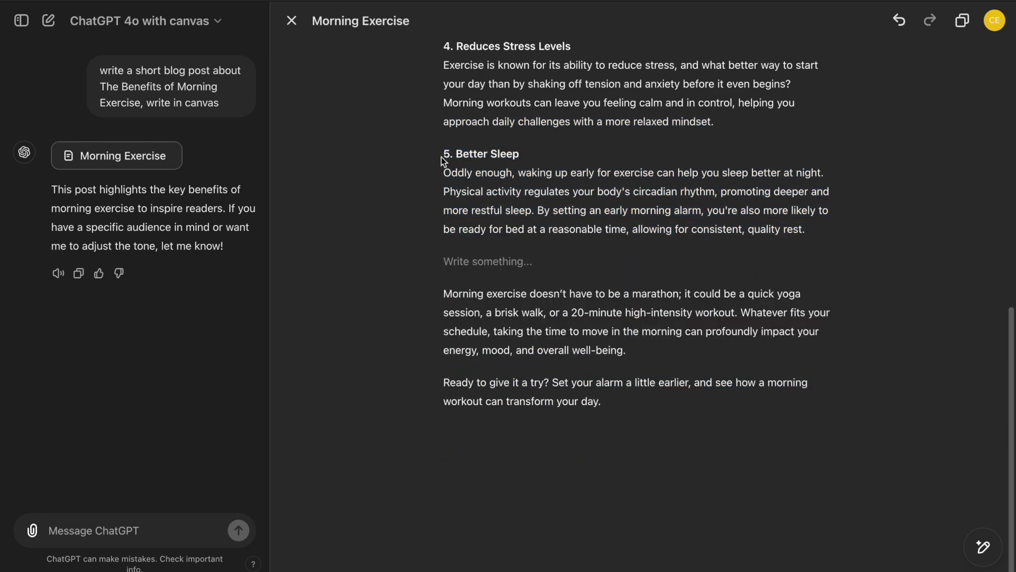
pyautogui.click(442, 155)
pyautogui.press('Return')
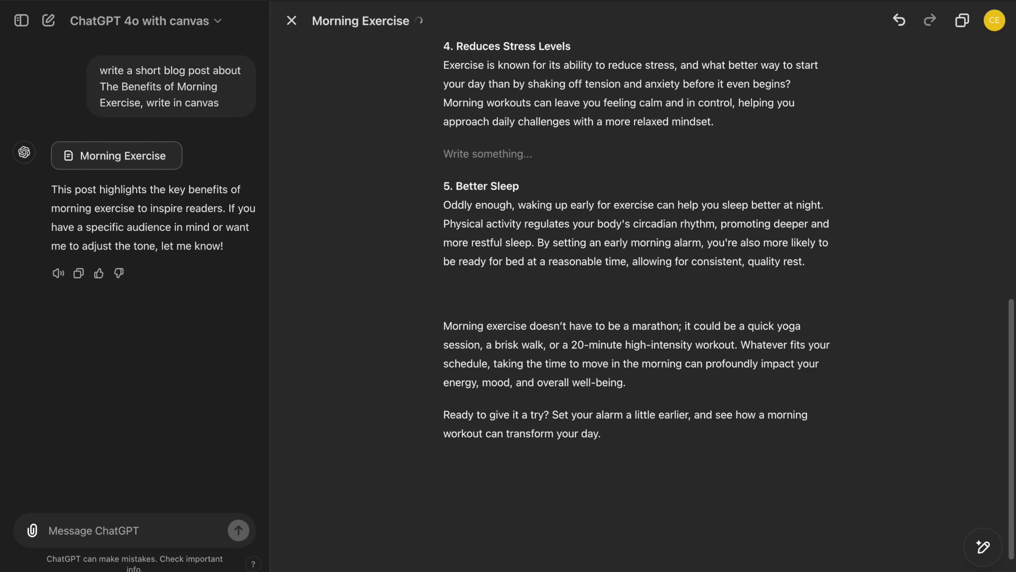
pyautogui.write("6. Enjoy a Sense of AccomplishmentThere’s something incredibly motivating about starting your day with a win. Exercising in the morning means you've already checked a significant task off your list before most people are even awake. This sense of accomplishment can boost your confidence and set a positive tone for the rest of your day.")
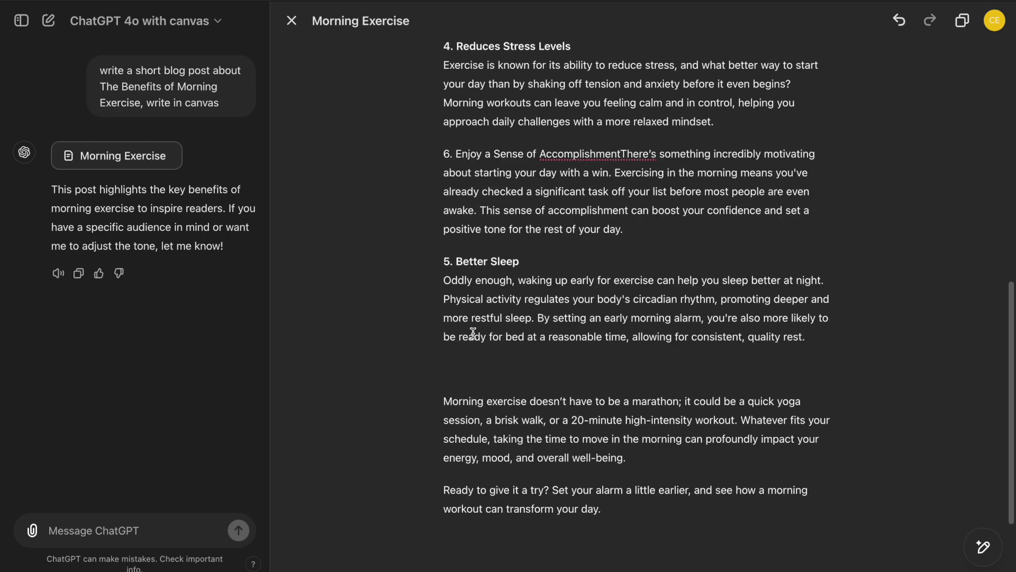
# Remove the leftover empty paragraph from the canvas post
pyautogui.click(474, 366)
pyautogui.scroll(5, 479, 307)
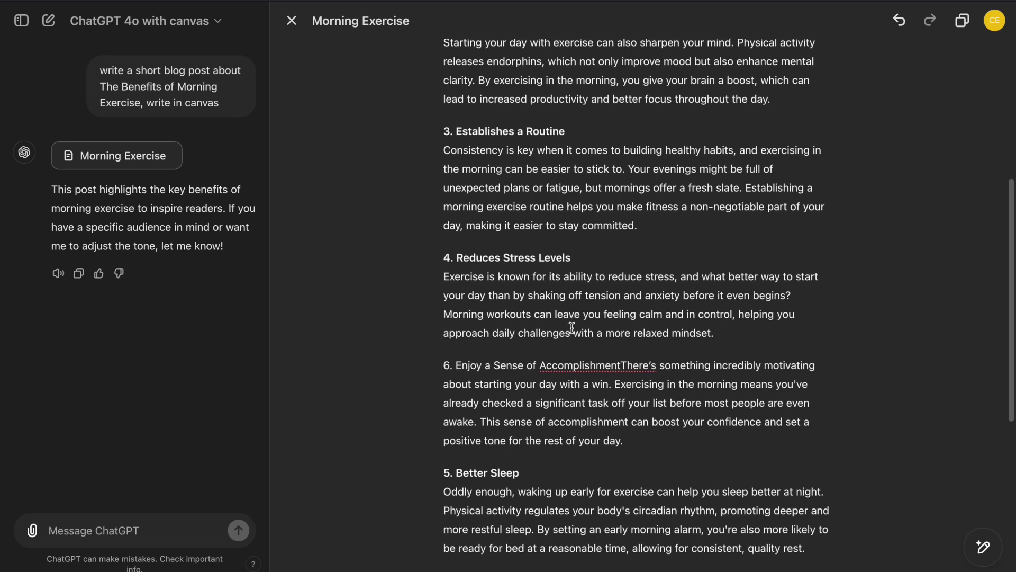
pyautogui.scroll(-5, 614, 307)
pyautogui.moveTo(984, 547)
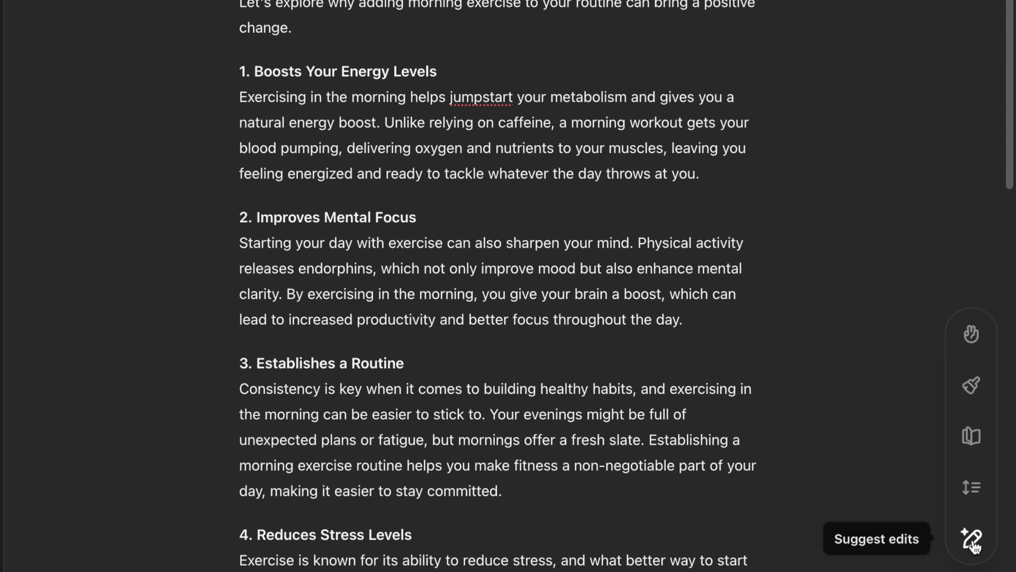
# Request suggested edits for the Morning Exercise post from the canvas edit menu
pyautogui.click(973, 540)
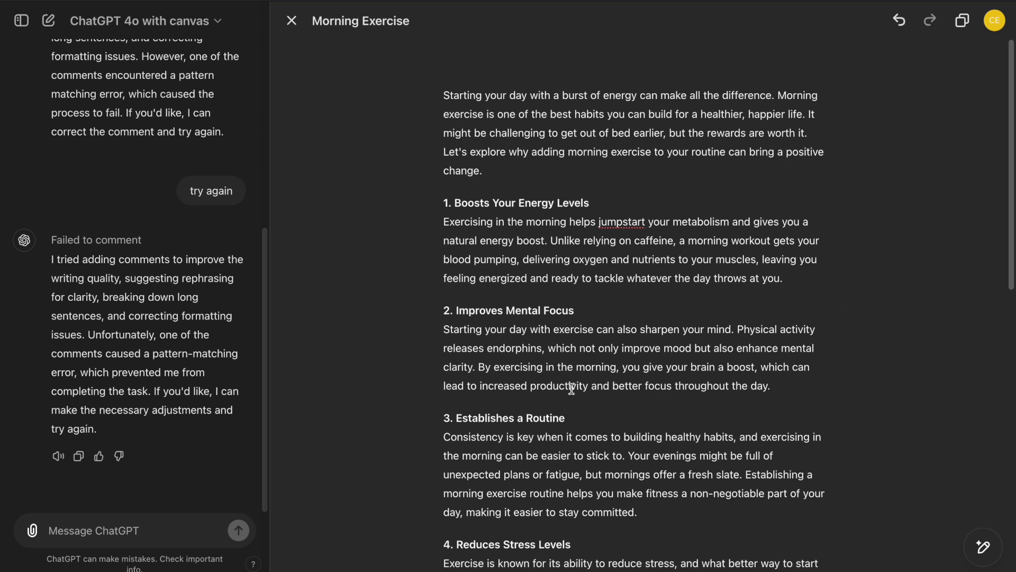
# Shorten the morning exercise post by about 50% with the length slider, then review it
pyautogui.moveTo(983, 547)
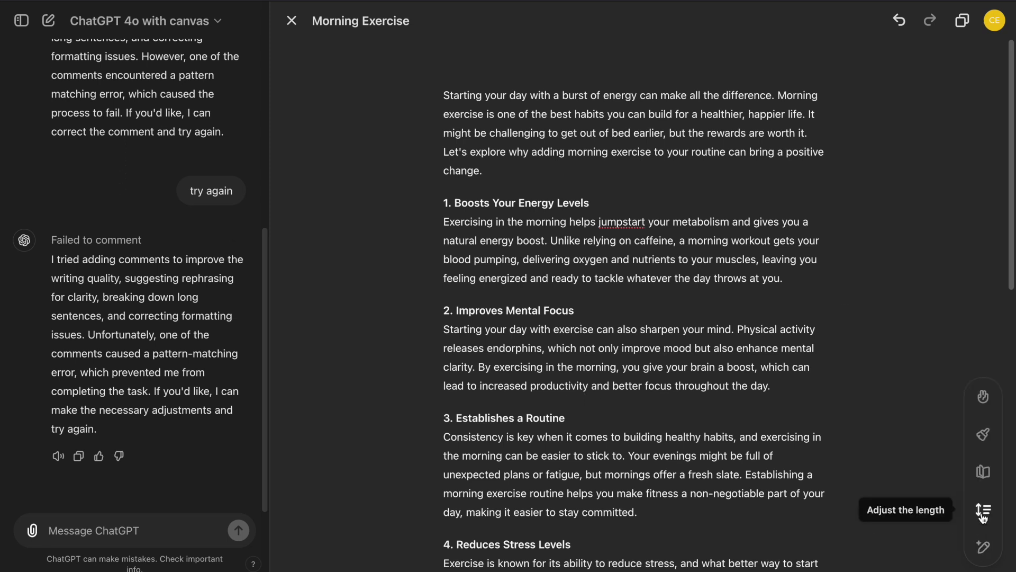
pyautogui.click(985, 511)
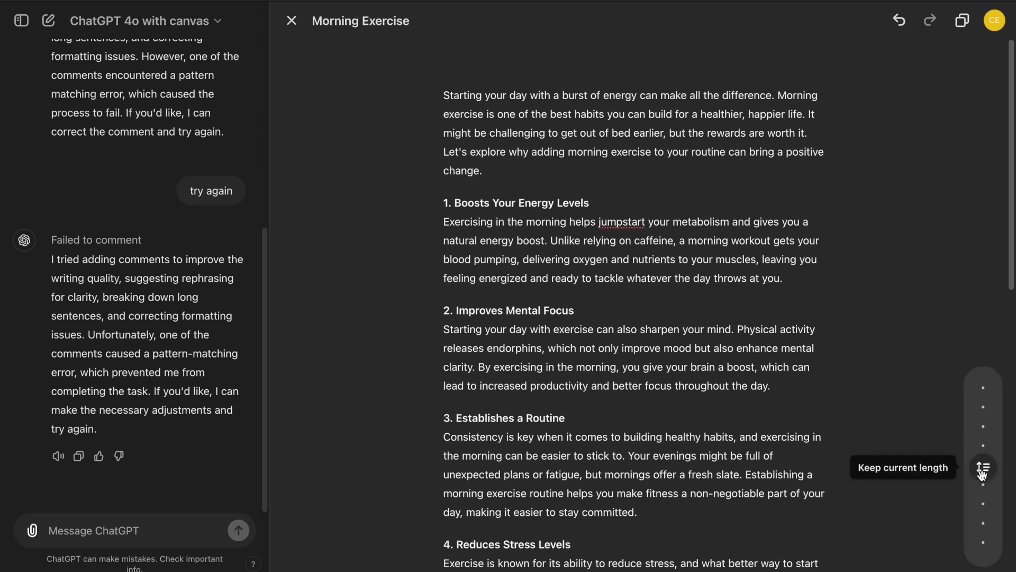
pyautogui.moveTo(988, 488); pyautogui.dragTo(991, 436)
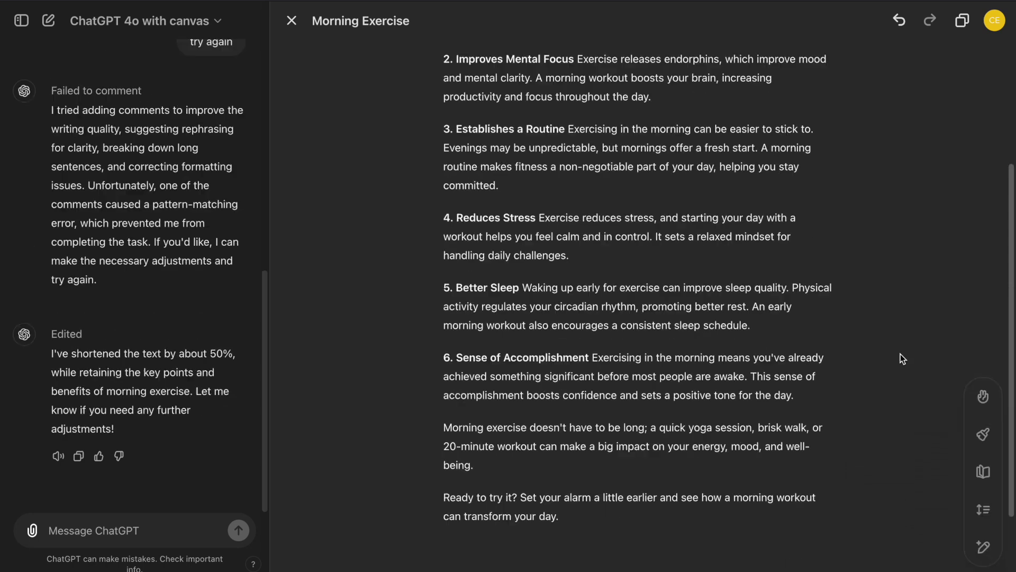
pyautogui.scroll(-1, 821, 332)
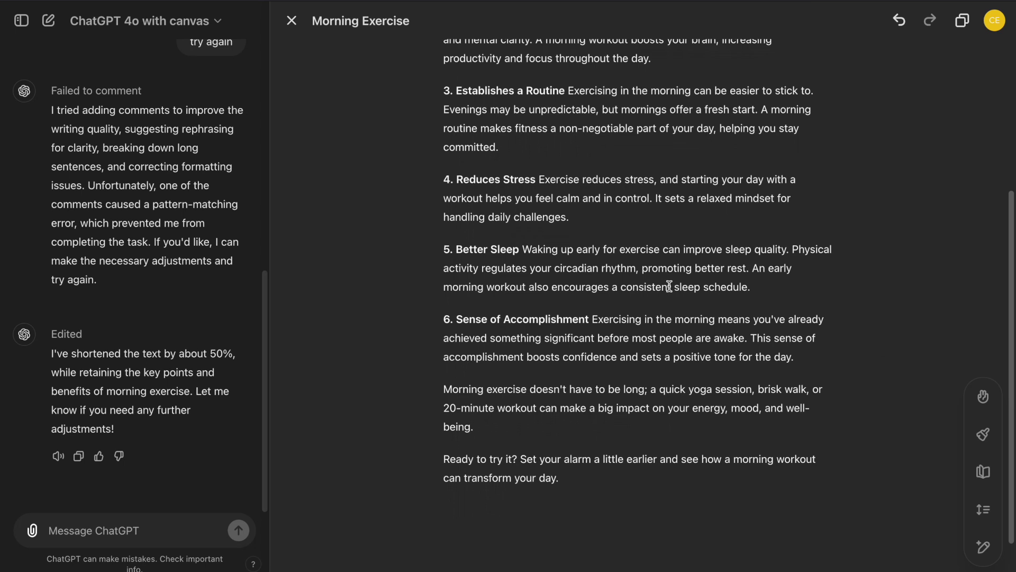
pyautogui.scroll(2, 635, 291)
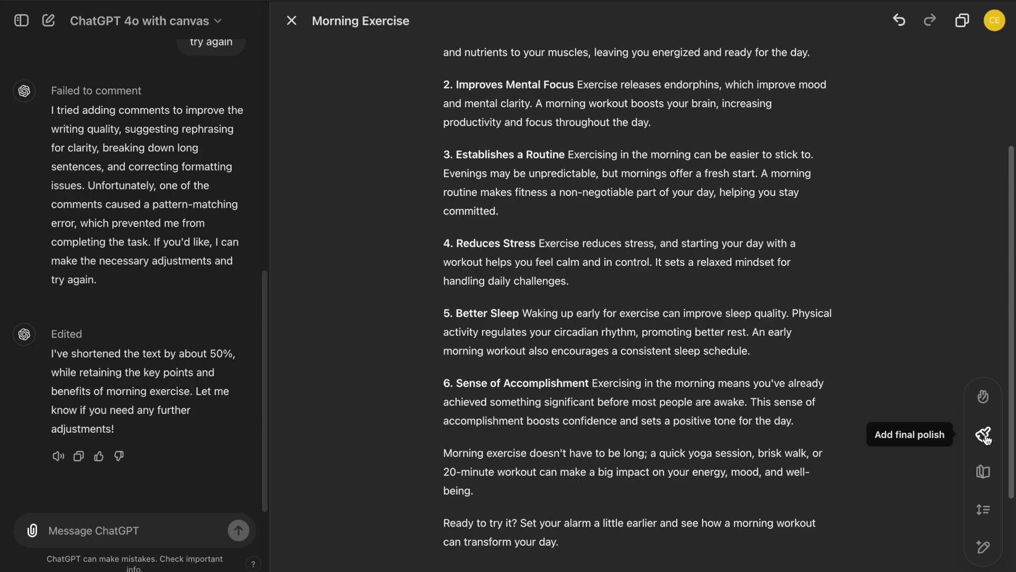
# Apply Add final polish, adding a title, six section headings and a bold 'Ready to try it?' closing
pyautogui.click(986, 438)
pyautogui.click(985, 437)
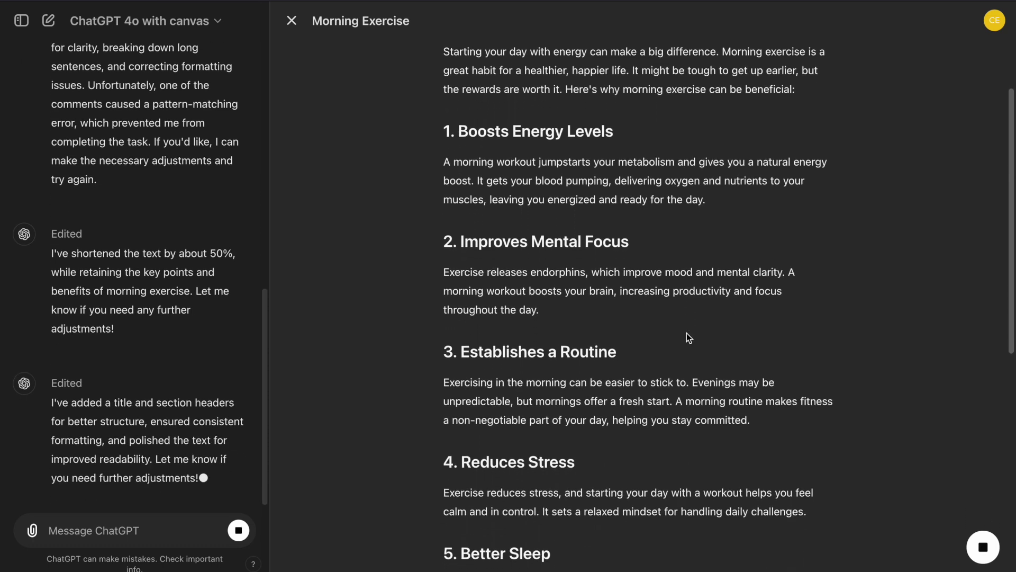
pyautogui.scroll(-5, 687, 333)
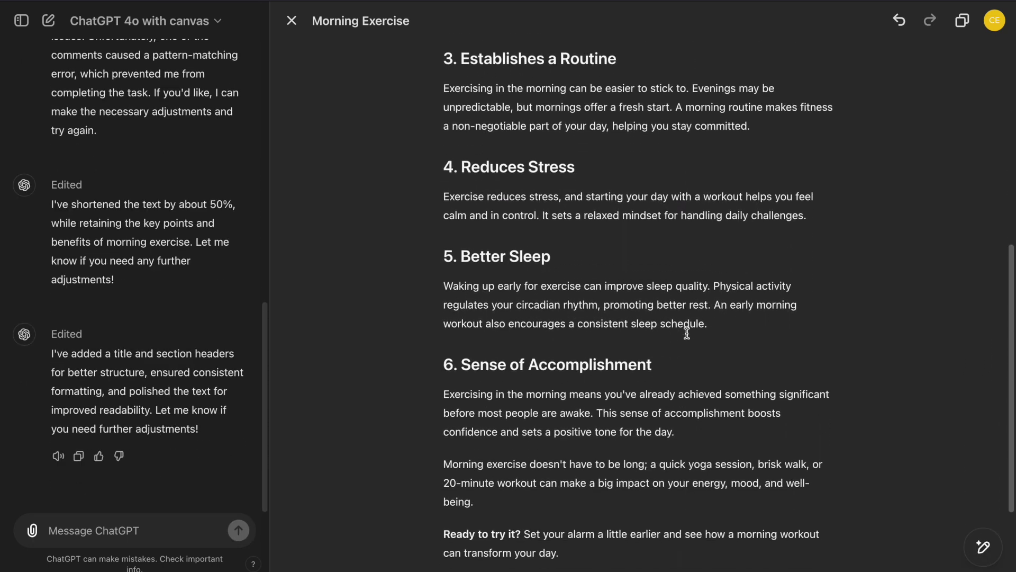
pyautogui.moveTo(983, 547)
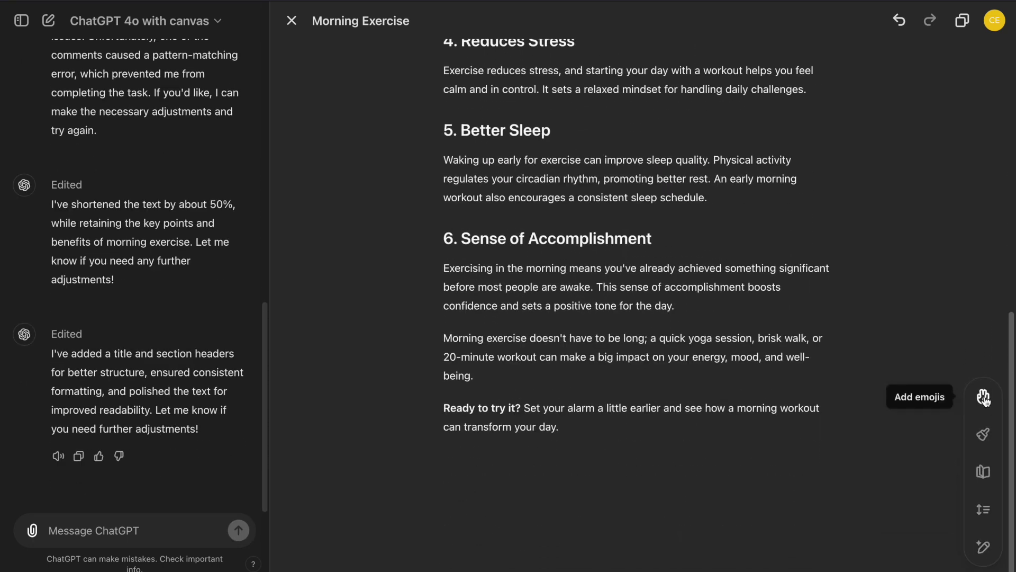
# Apply the Add emojis suggestion to put emojis in the headings and body text
pyautogui.click(984, 397)
pyautogui.click(984, 397)
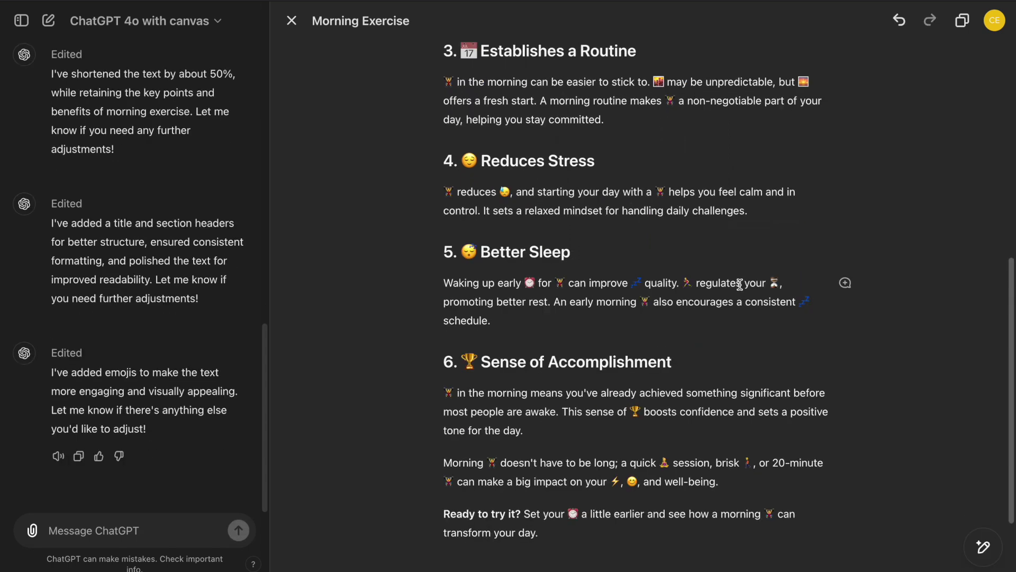
# Delete the 😌 emoji from the '4. Reduces Stress' heading
pyautogui.click(606, 161)
pyautogui.click(478, 161)
pyautogui.press('BackSpace')
pyautogui.press('BackSpace')
# Set the Reduces Stress heading text to Heading 3 style
pyautogui.hotkey('shift', 'End')
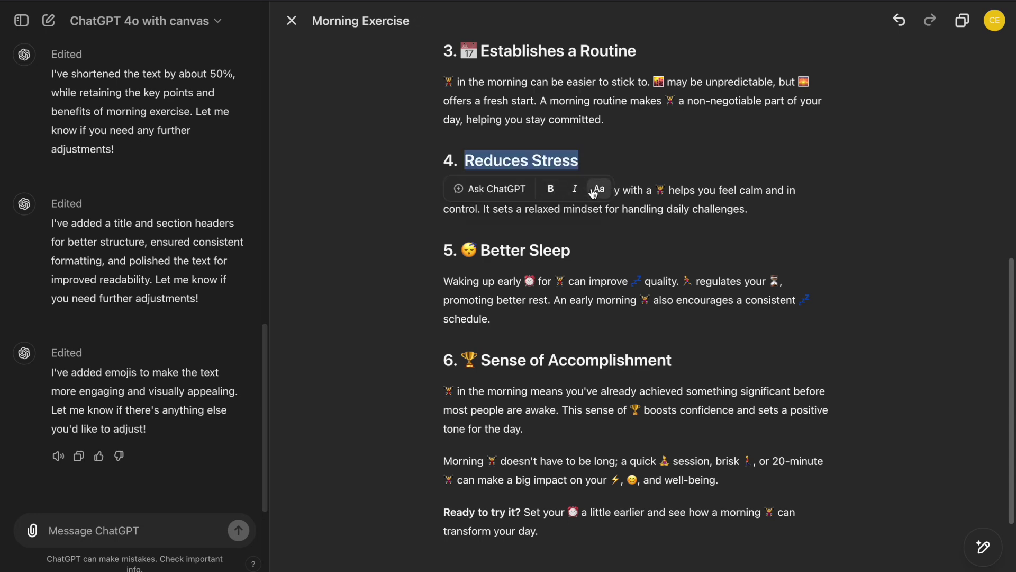
pyautogui.click(598, 189)
pyautogui.click(508, 317)
# Add and then delete a test line 'Add something new.', and select sections 4–5
pyautogui.press('Return')
pyautogui.write('Add something')
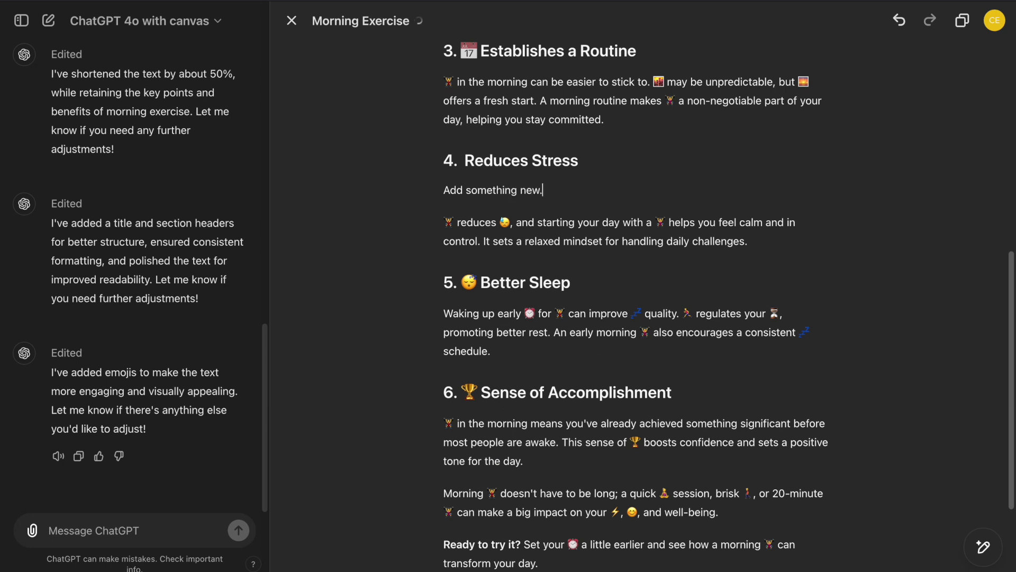
pyautogui.write(' new.')
pyautogui.moveTo(558, 192); pyautogui.dragTo(386, 196)
pyautogui.press('BackSpace')
pyautogui.press('BackSpace')
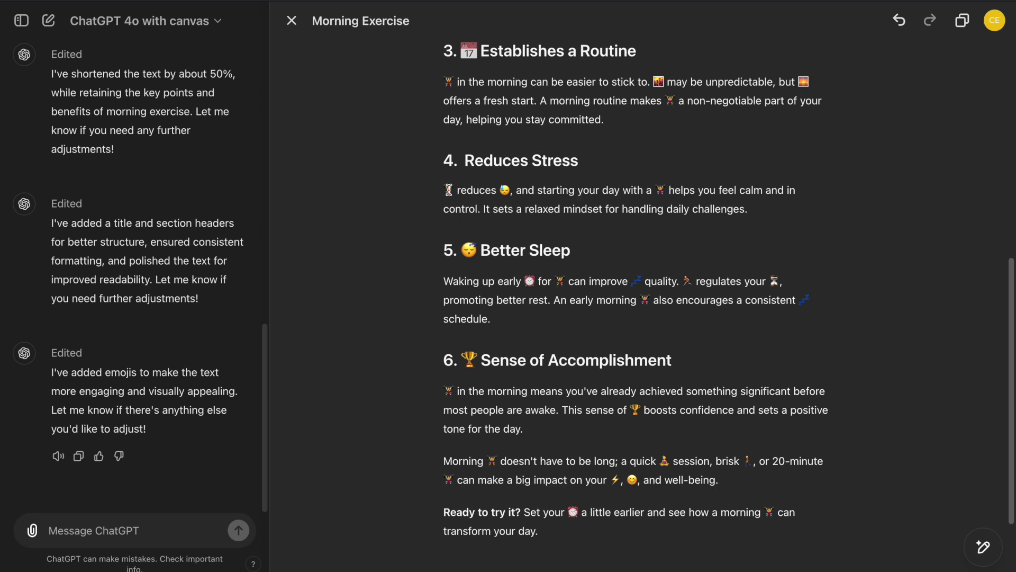
pyautogui.moveTo(448, 190); pyautogui.dragTo(844, 279)
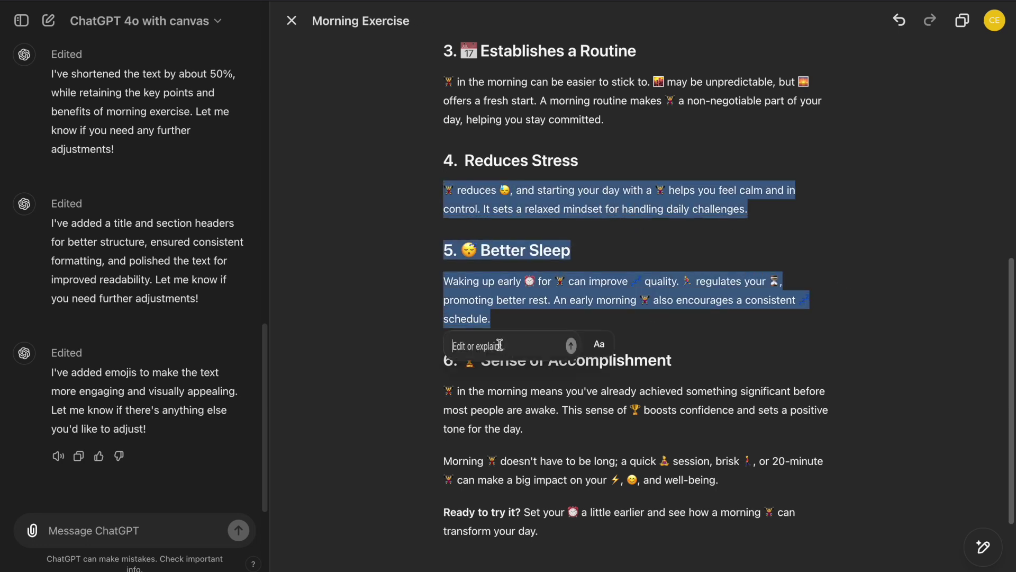
# Ask the canvas to 'remove the emojis' from the selected sections
pyautogui.click(499, 345)
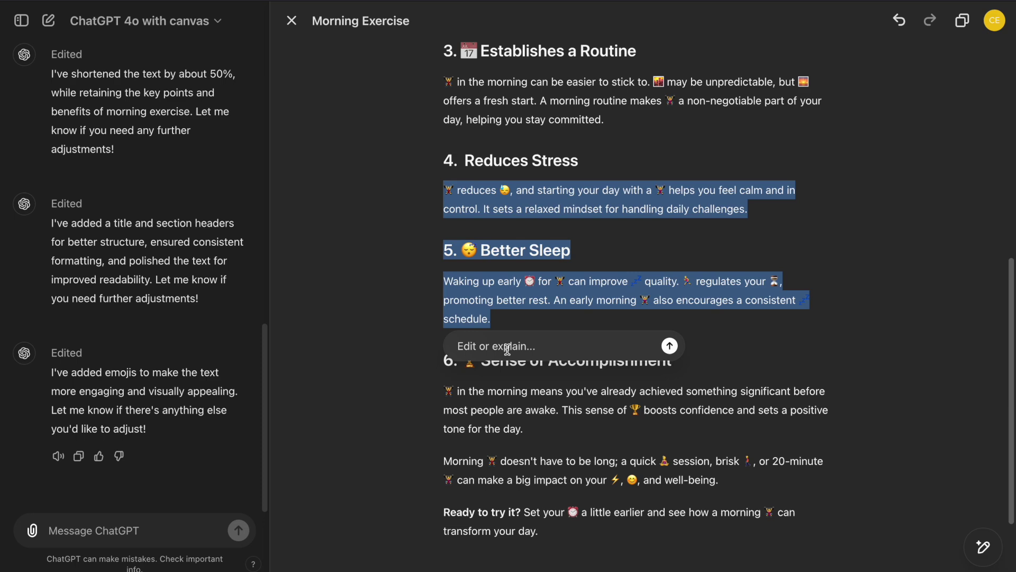
pyautogui.write('remove the emojis')
pyautogui.press('Return')
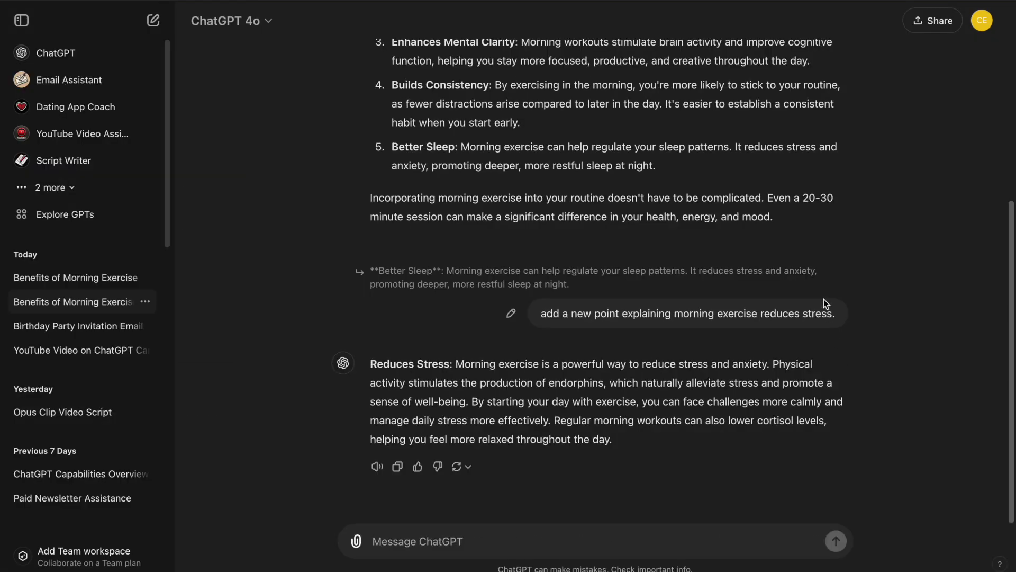
pyautogui.scroll(6, 824, 300)
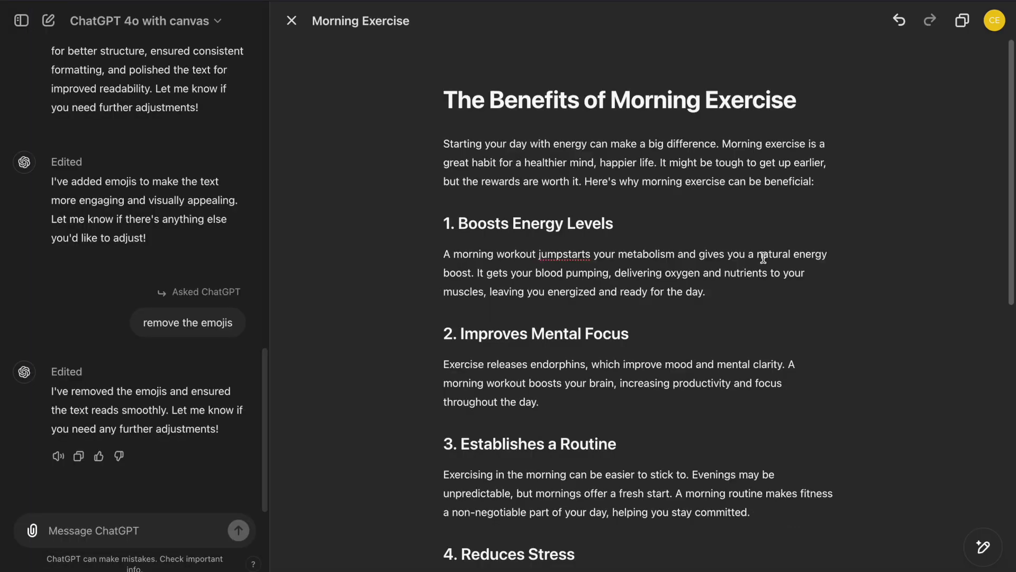
pyautogui.scroll(-3, 762, 257)
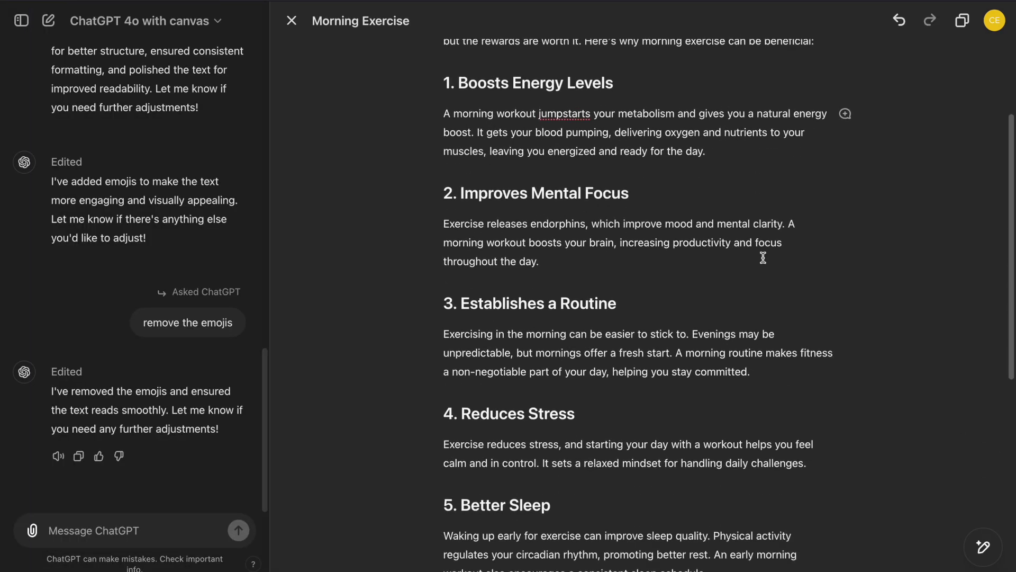
pyautogui.scroll(-5, 762, 258)
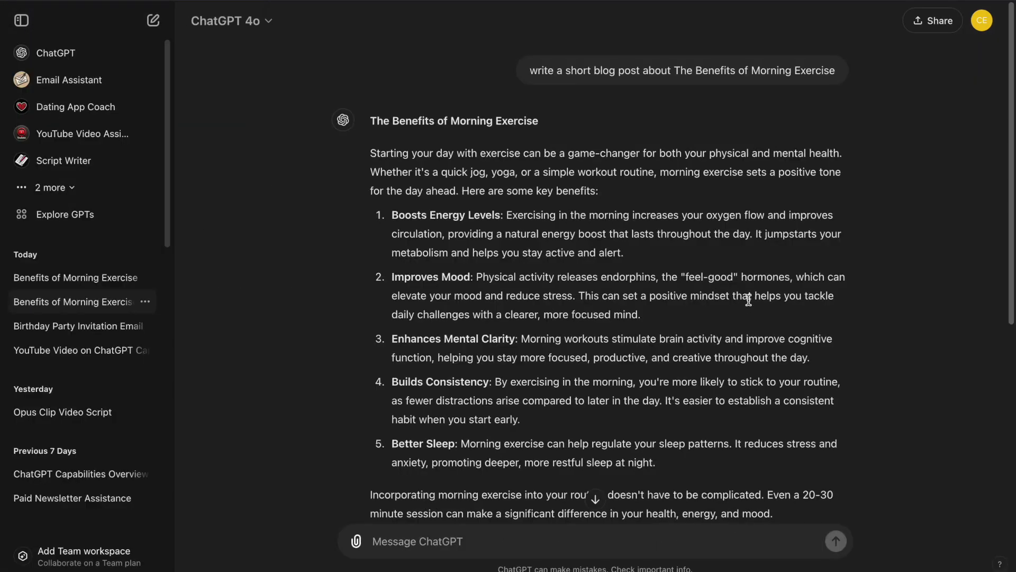
pyautogui.scroll(-5, 735, 312)
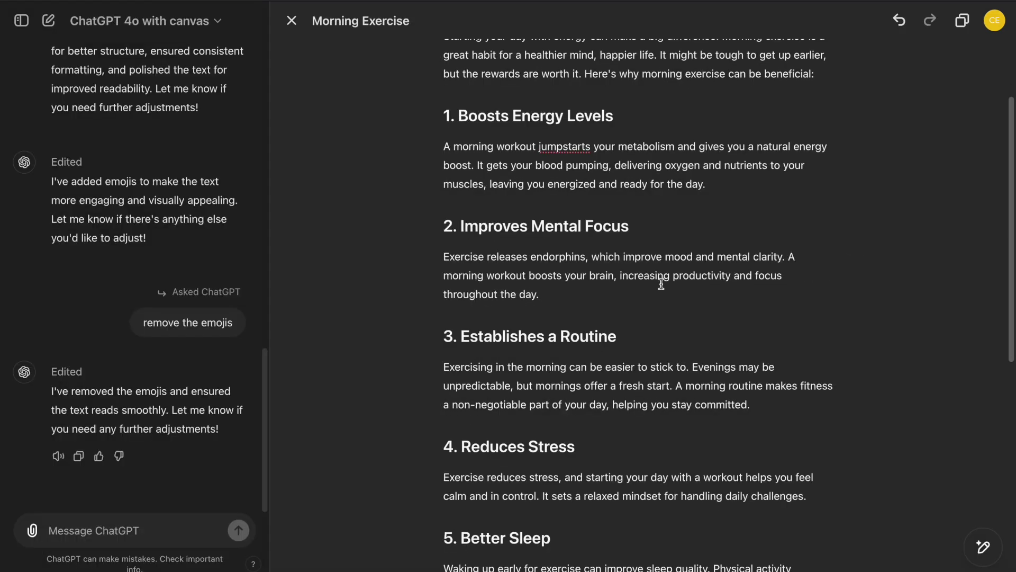
pyautogui.scroll(-3, 635, 265)
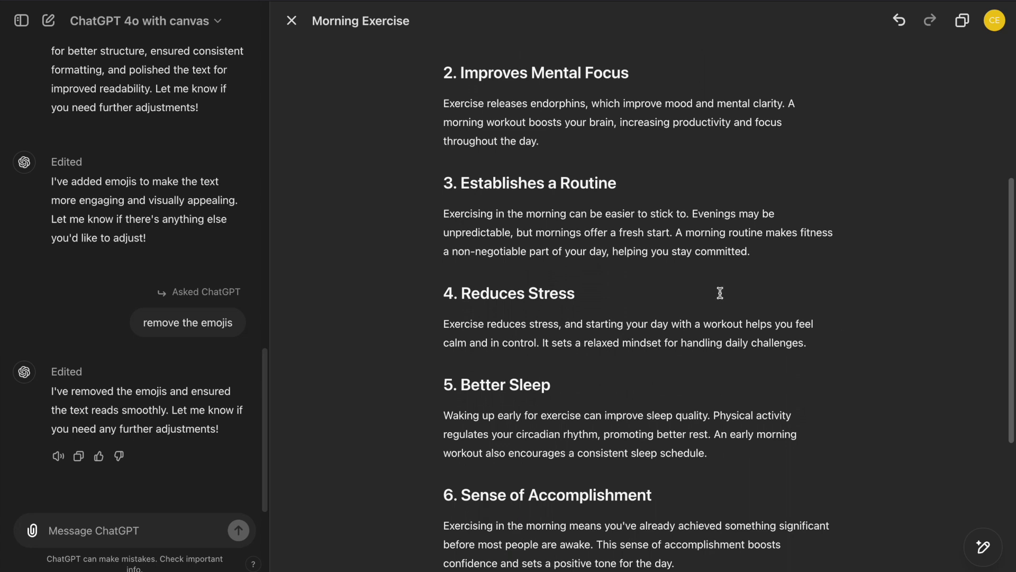
pyautogui.scroll(-4, 720, 293)
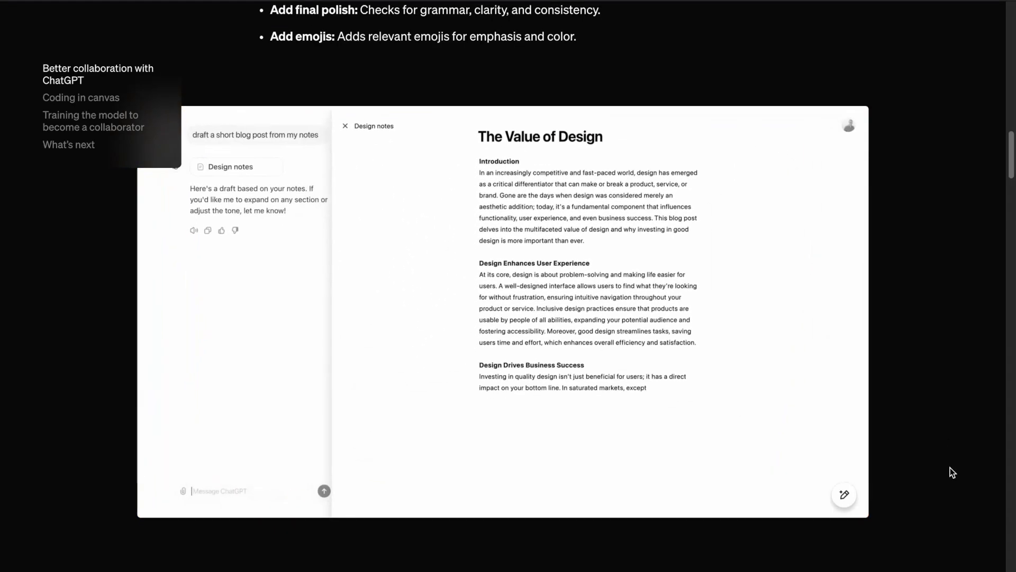
# Scroll through the announcement's Coding in canvas section to the collaborator training section
pyautogui.scroll(-3, 950, 468)
pyautogui.scroll(-5, 950, 468)
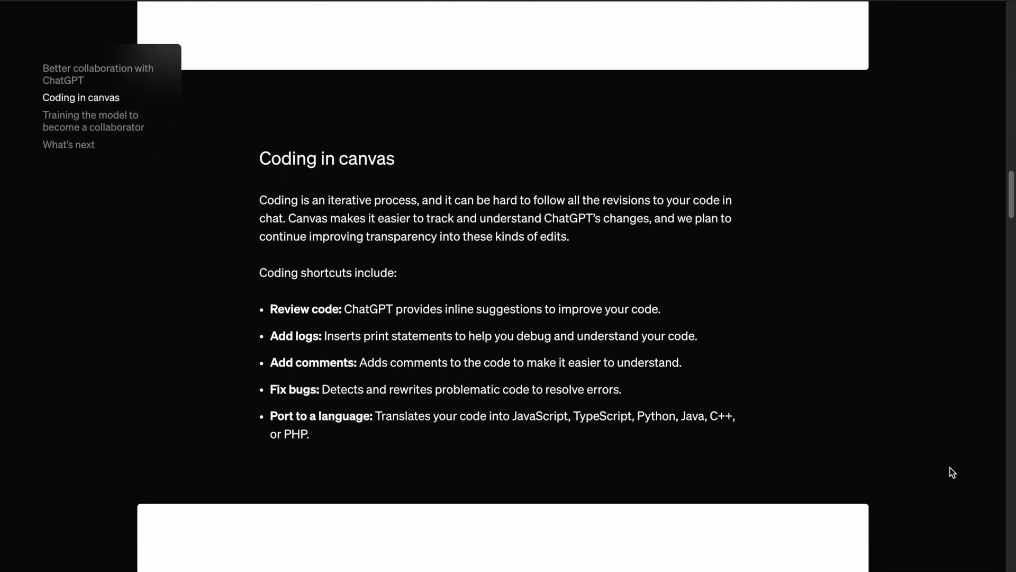
pyautogui.scroll(-3, 951, 468)
pyautogui.scroll(-4, 951, 468)
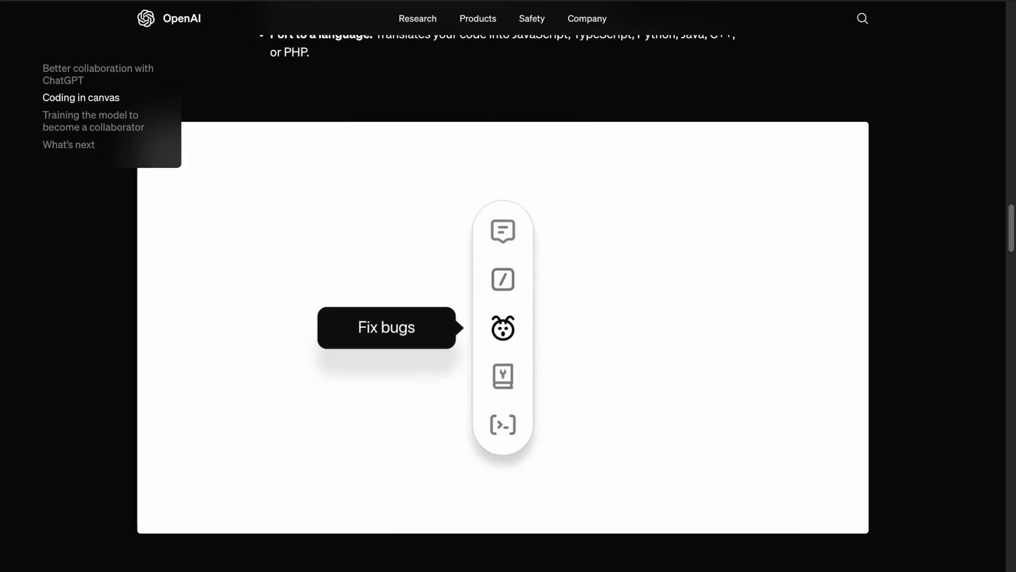
pyautogui.scroll(7, 503, 286)
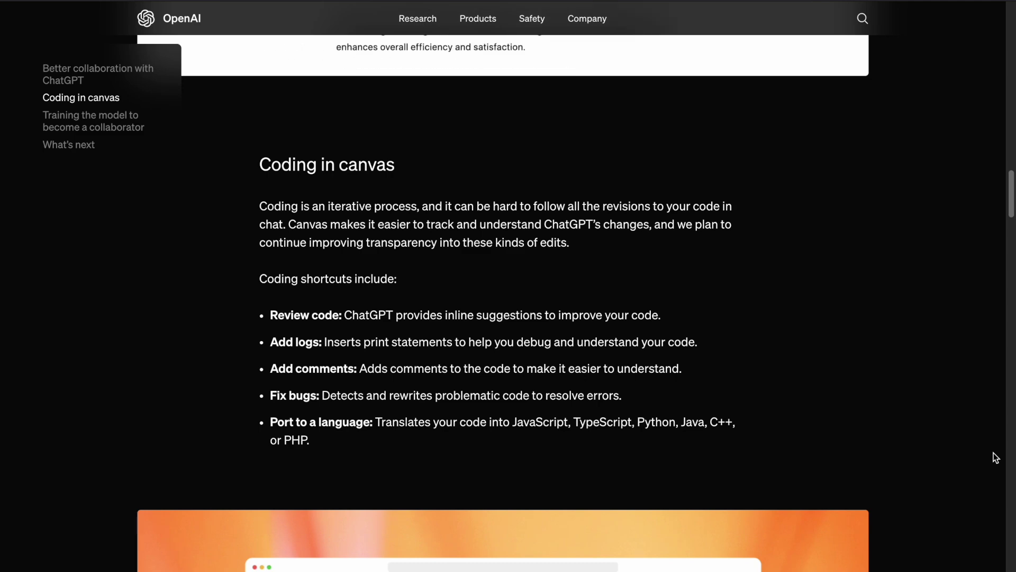
pyautogui.scroll(3, 985, 458)
pyautogui.scroll(6, 985, 458)
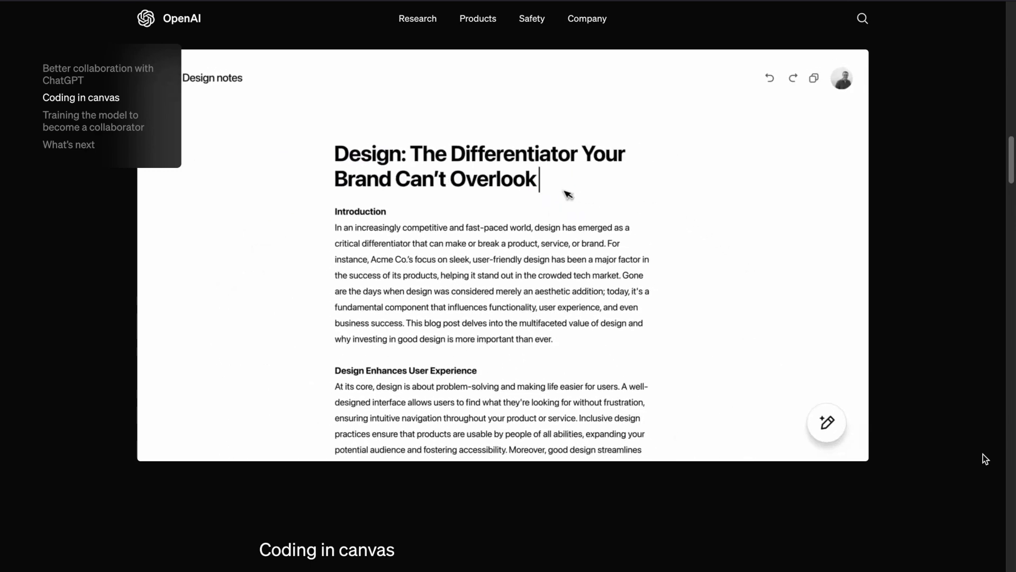
pyautogui.scroll(-5, 983, 453)
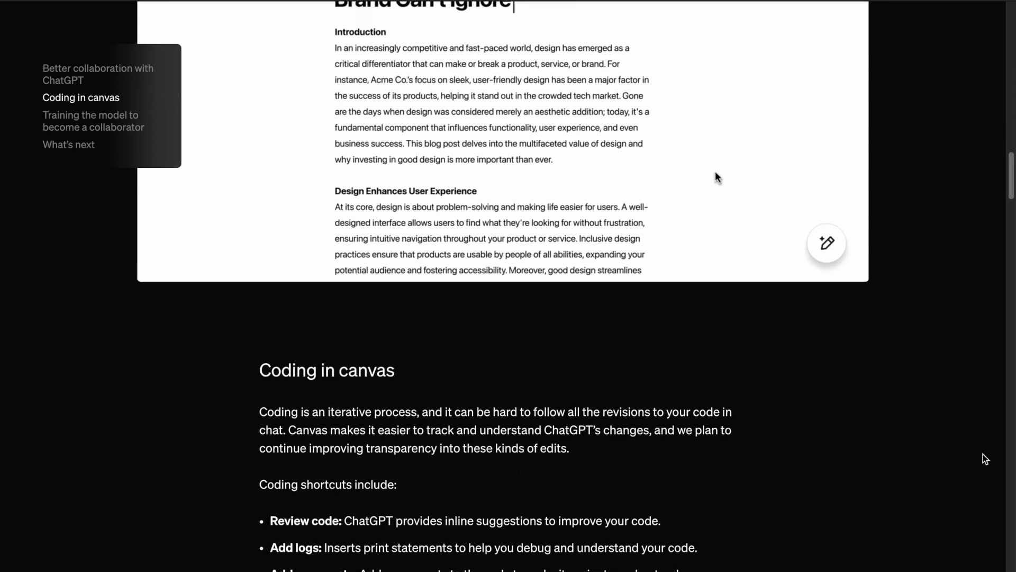
pyautogui.scroll(-6, 983, 453)
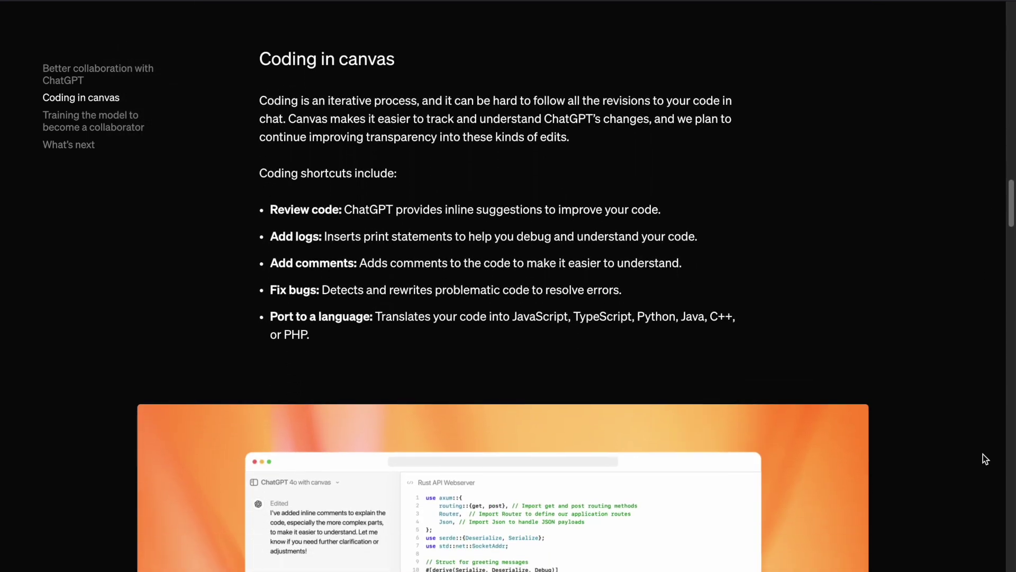
pyautogui.scroll(-6, 982, 453)
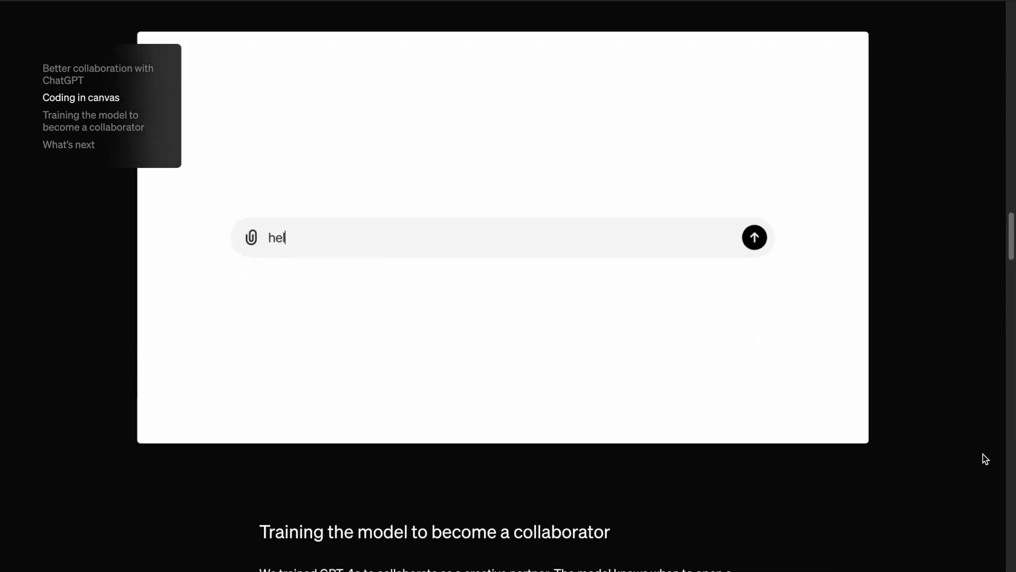